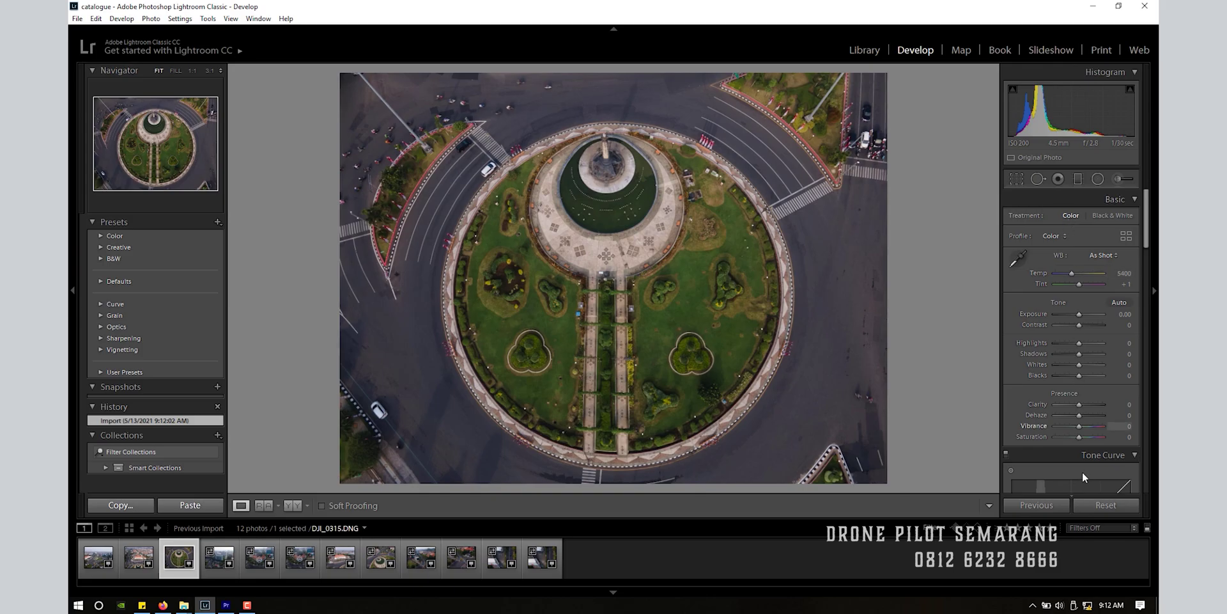
Apply the Auto Upright correction to the roundabout photo and set the lens vignetting amount to -24
drag(1146, 204, 1149, 438)
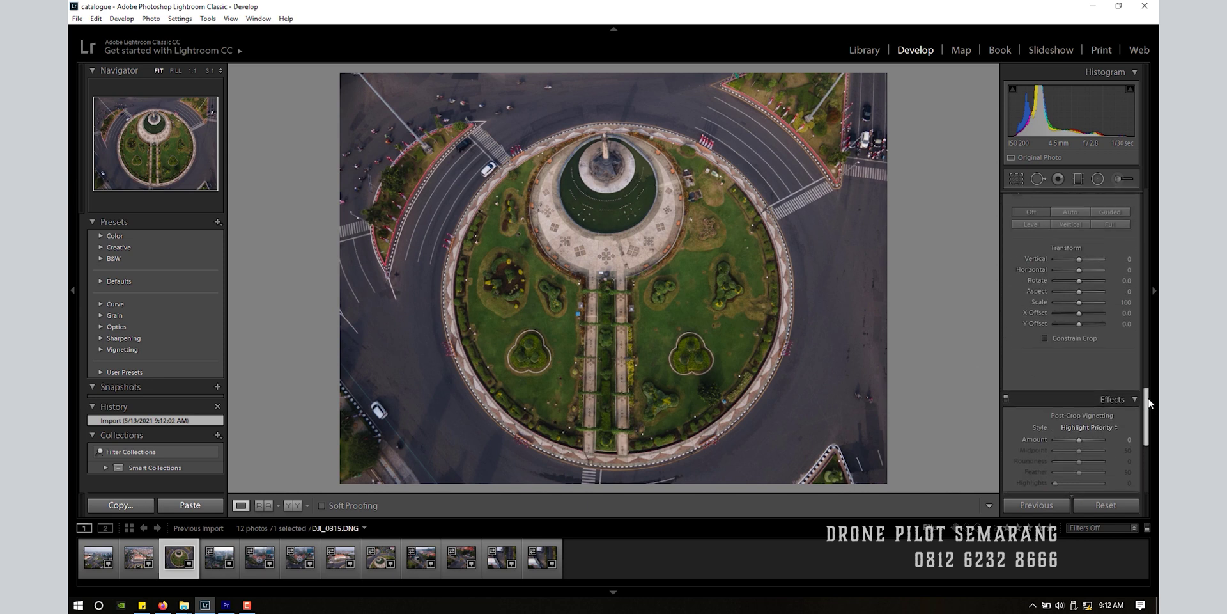
scroll(1098, 356, up, 5)
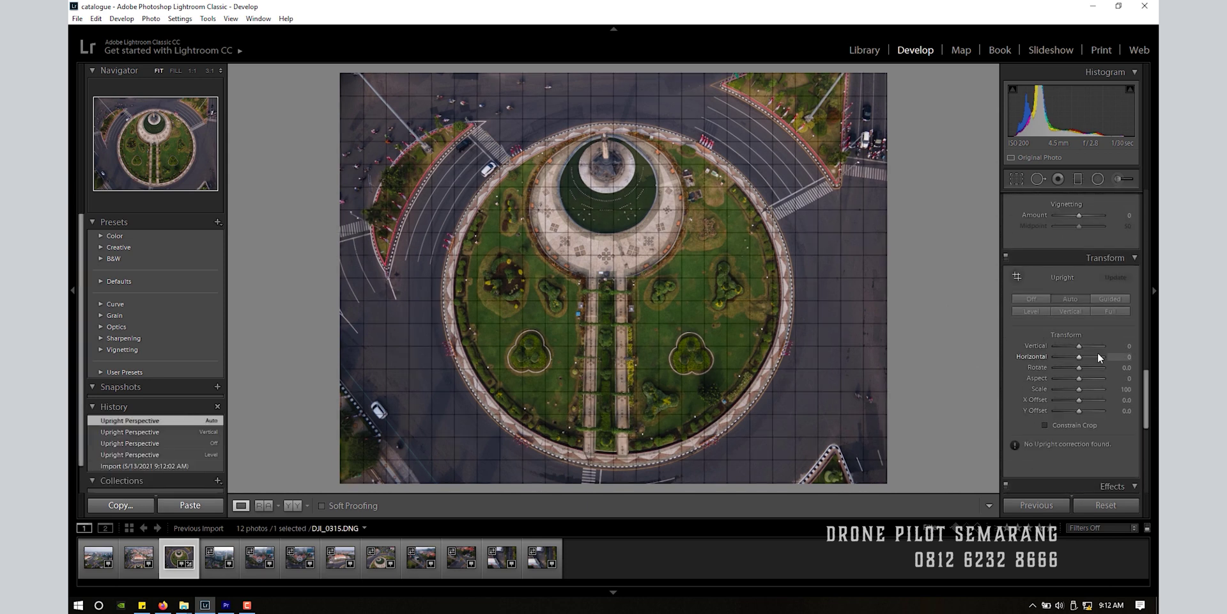
mouse_move(1079, 216)
mouse_down()
mouse_move(1062, 214)
mouse_move(1094, 225)
mouse_move(1073, 213)
mouse_up()
Calibrate the photo's colours with Red Primary saturation -48, Green Primary saturation +10 and Blue Primary saturation +67
drag(1146, 400, 1157, 454)
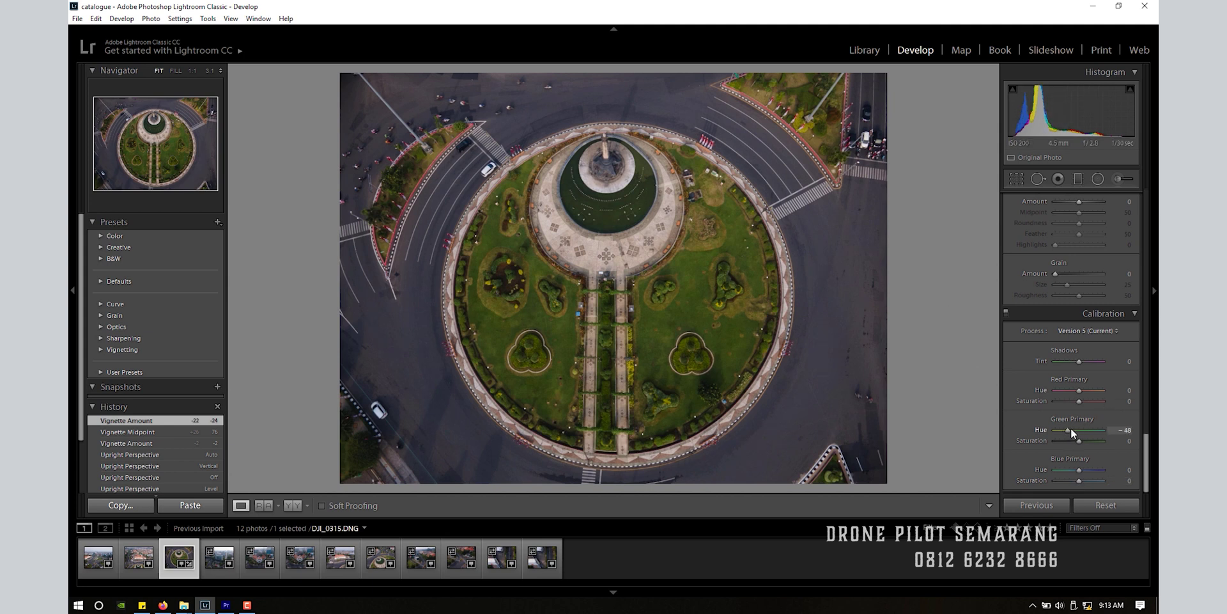
drag(1095, 430, 1079, 431)
drag(1091, 443, 1095, 481)
mouse_move(1085, 401)
mouse_down()
mouse_move(1044, 397)
mouse_move(1067, 401)
mouse_up()
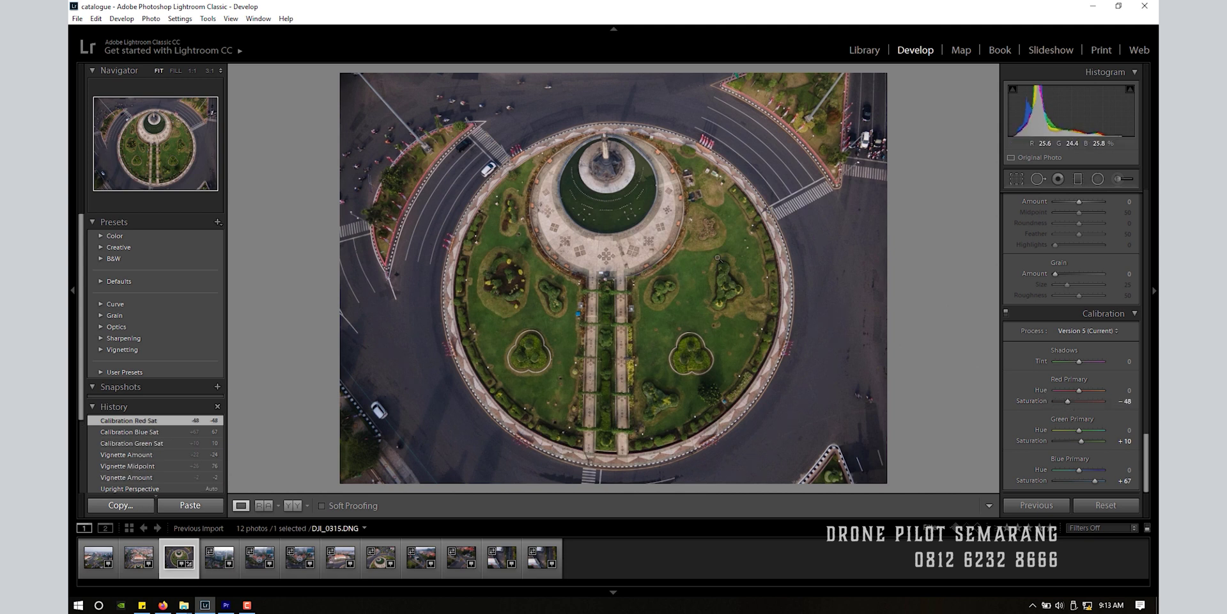
Add film grain with an amount of 11 to the photo, checking its texture at full magnification around the monument
scroll(1145, 455, up, 3)
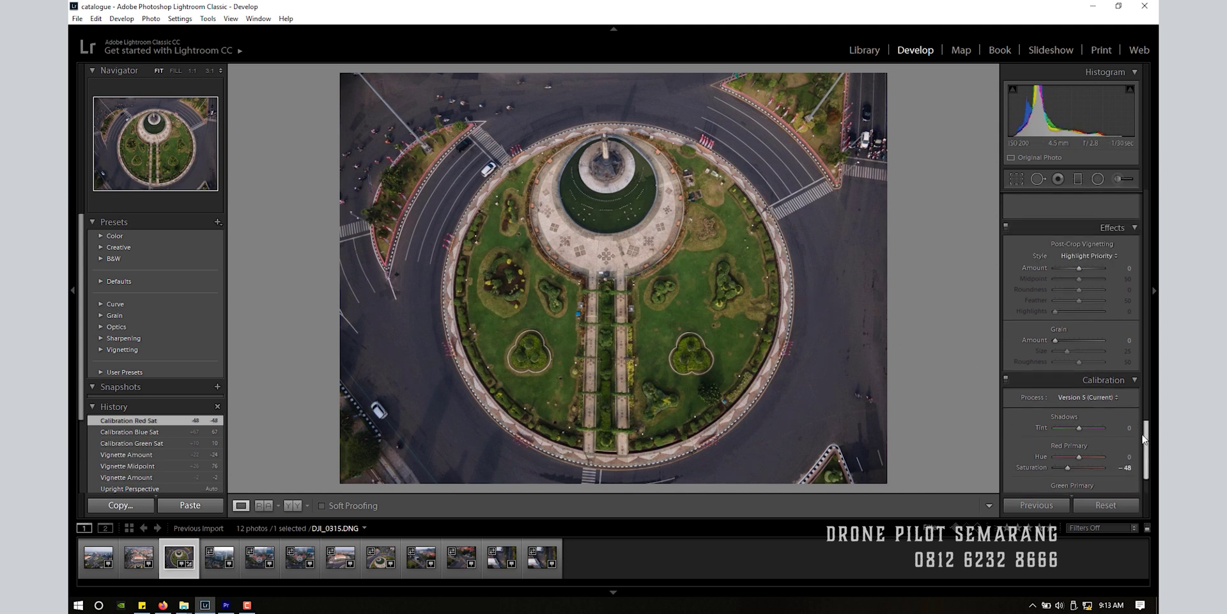
drag(1055, 413, 1062, 412)
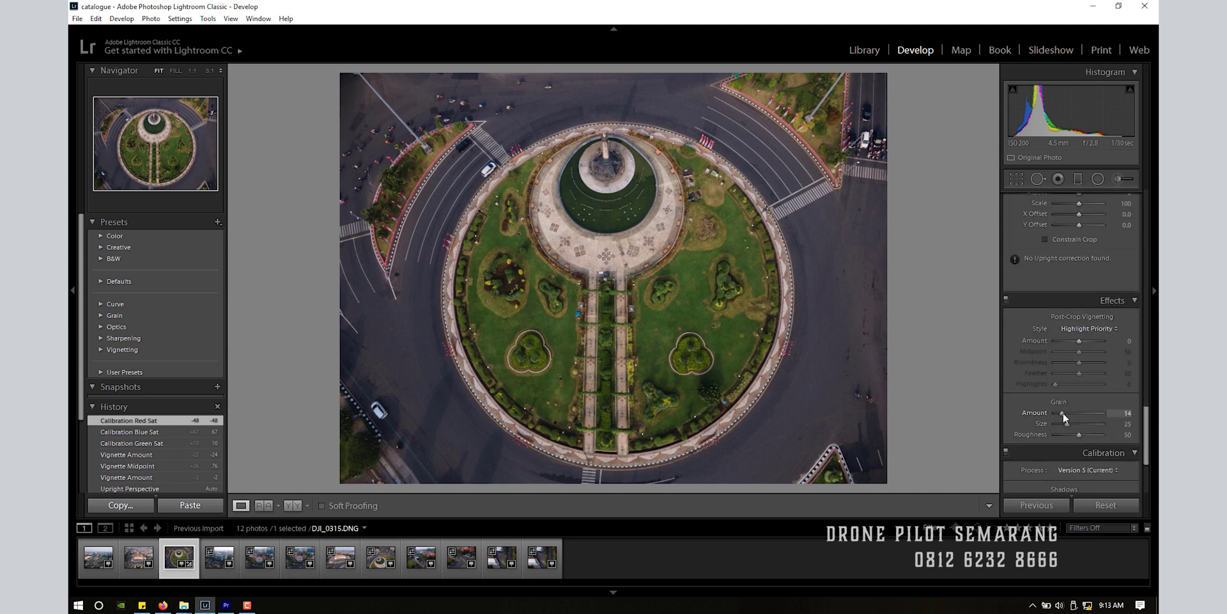
key(z)
double_click(1060, 413)
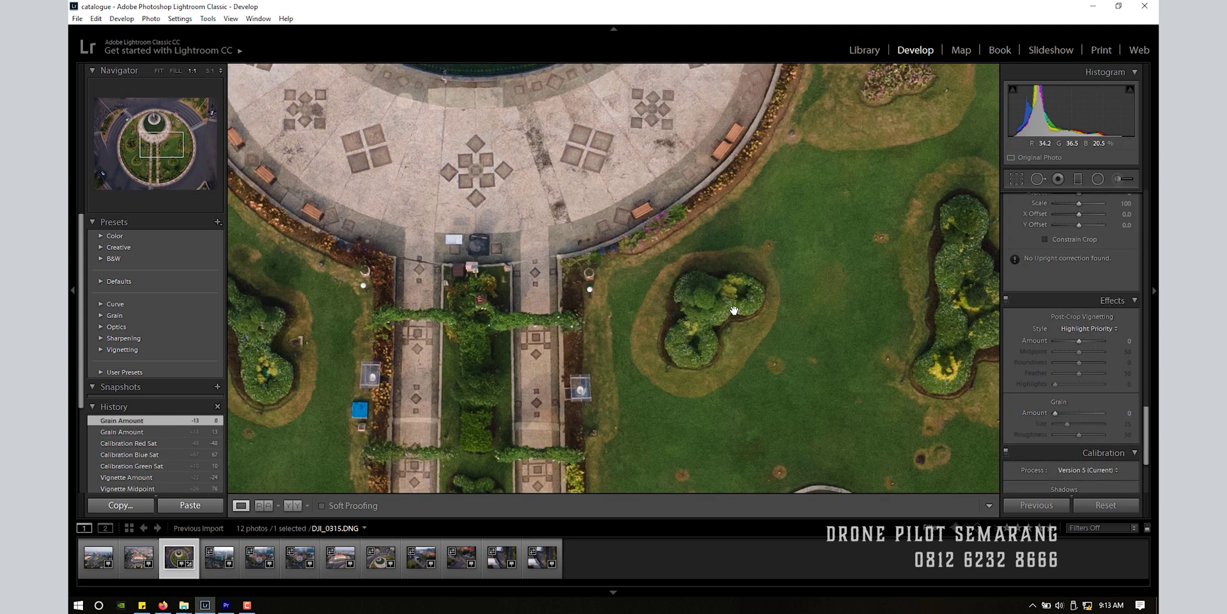
drag(598, 189, 712, 598)
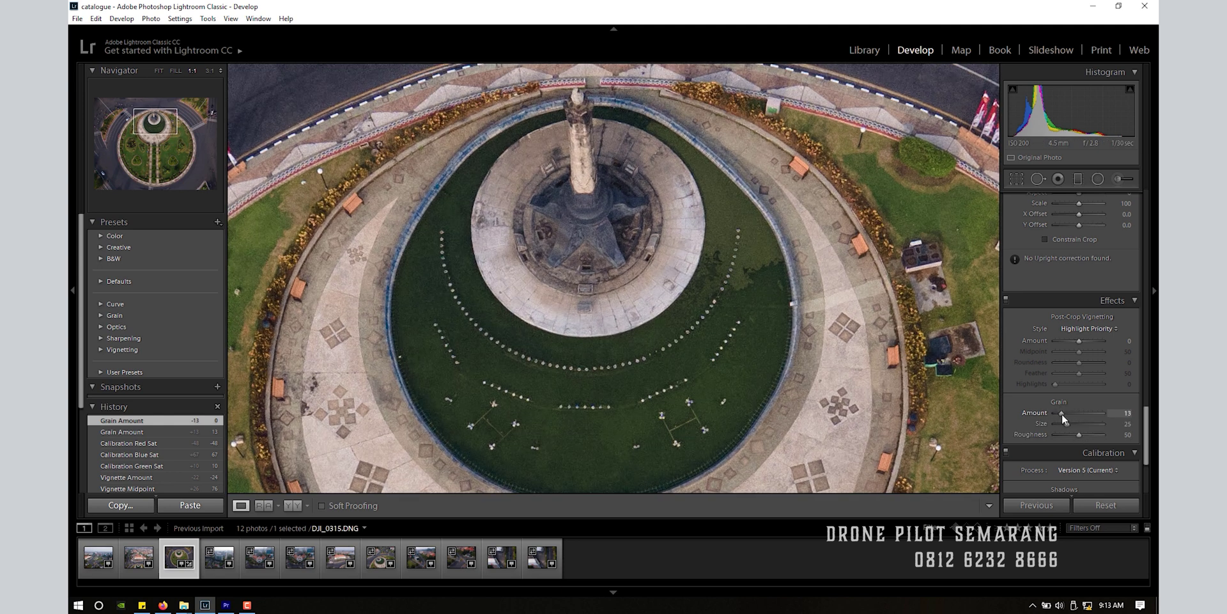
drag(1061, 413, 1062, 413)
key(z)
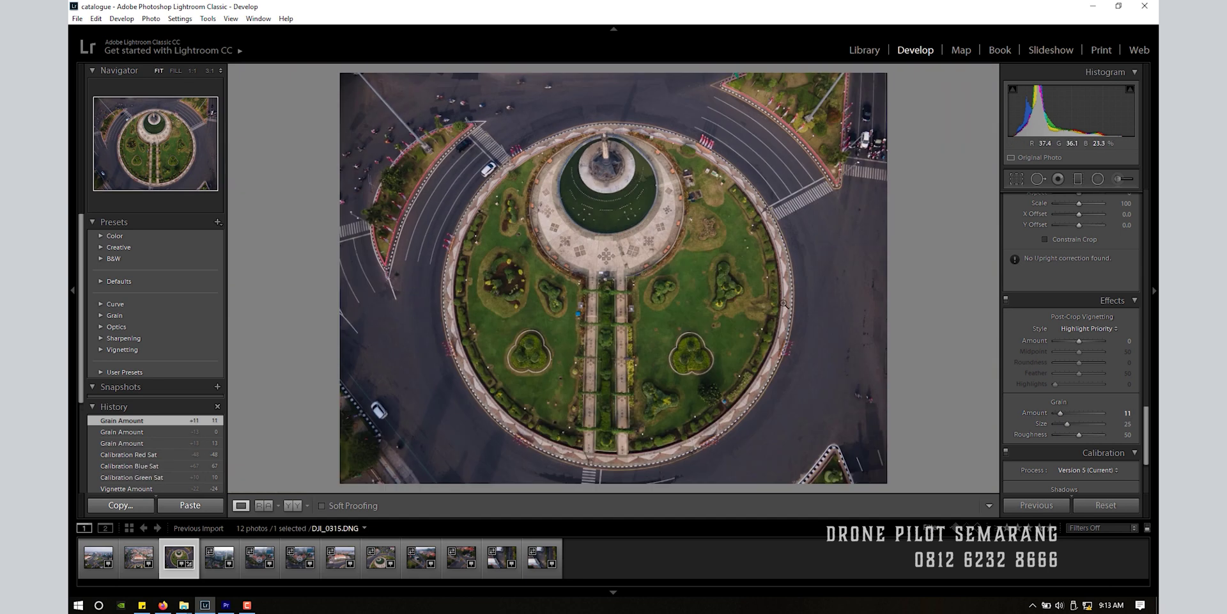
Sample white balance from the white vehicle, set Temp 5400, Exposure +0.24, Contrast -2, Highlights -36, Shadows +5, Whites +7 and Blacks -38
scroll(1147, 406, up, 2)
drag(1148, 406, 1127, 204)
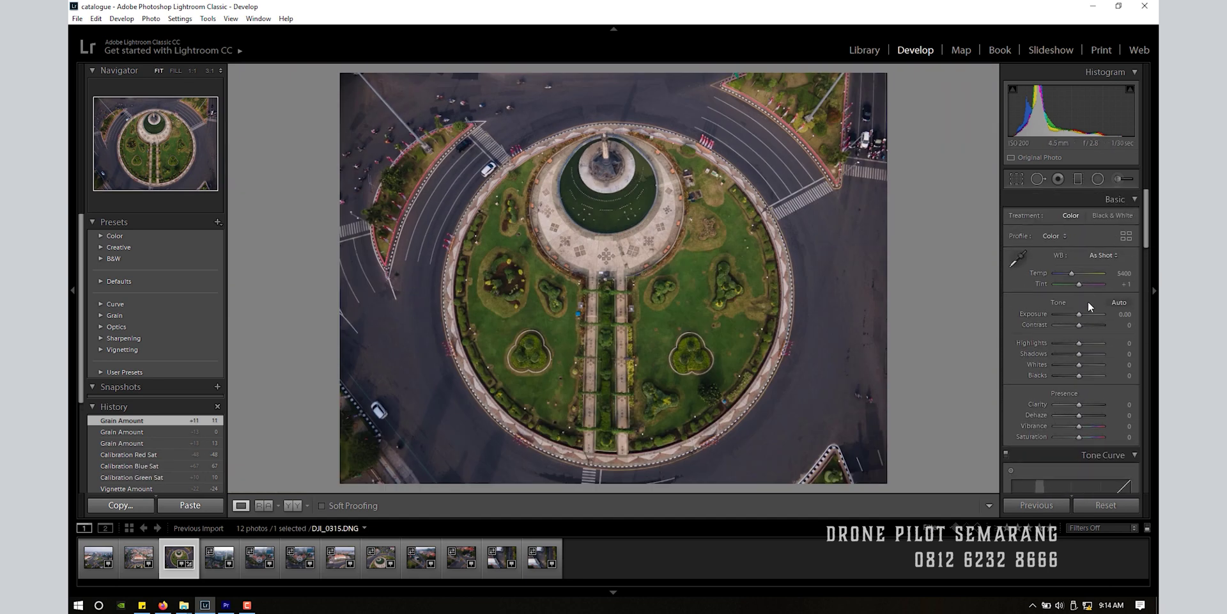
click(1017, 259)
click(868, 145)
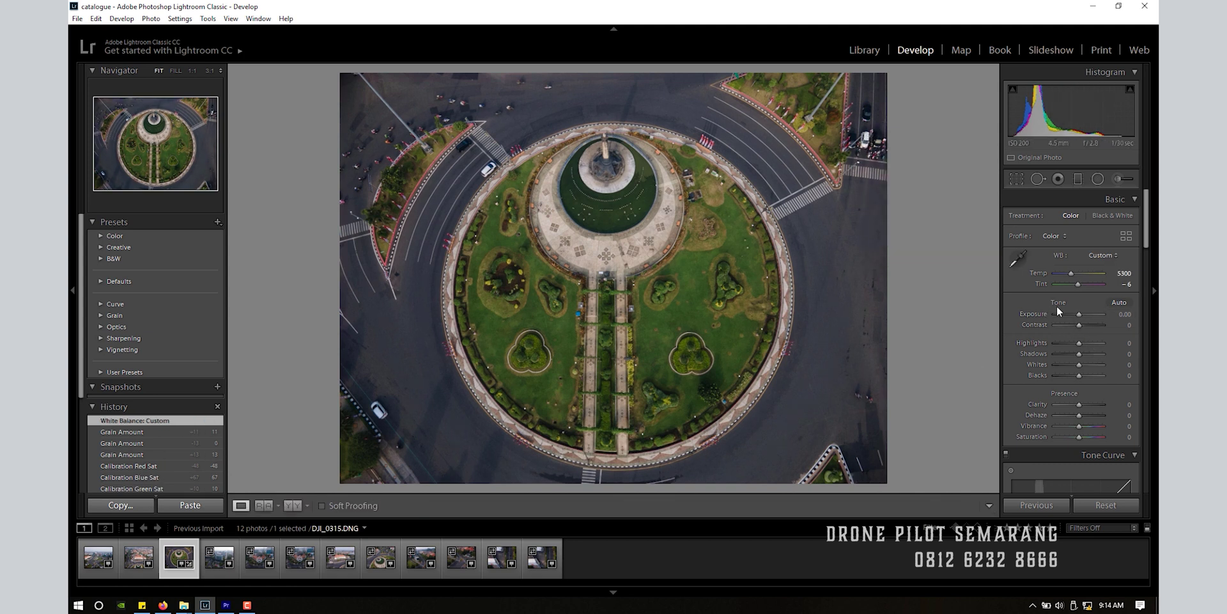
drag(1072, 273, 1073, 272)
drag(1079, 313, 1079, 351)
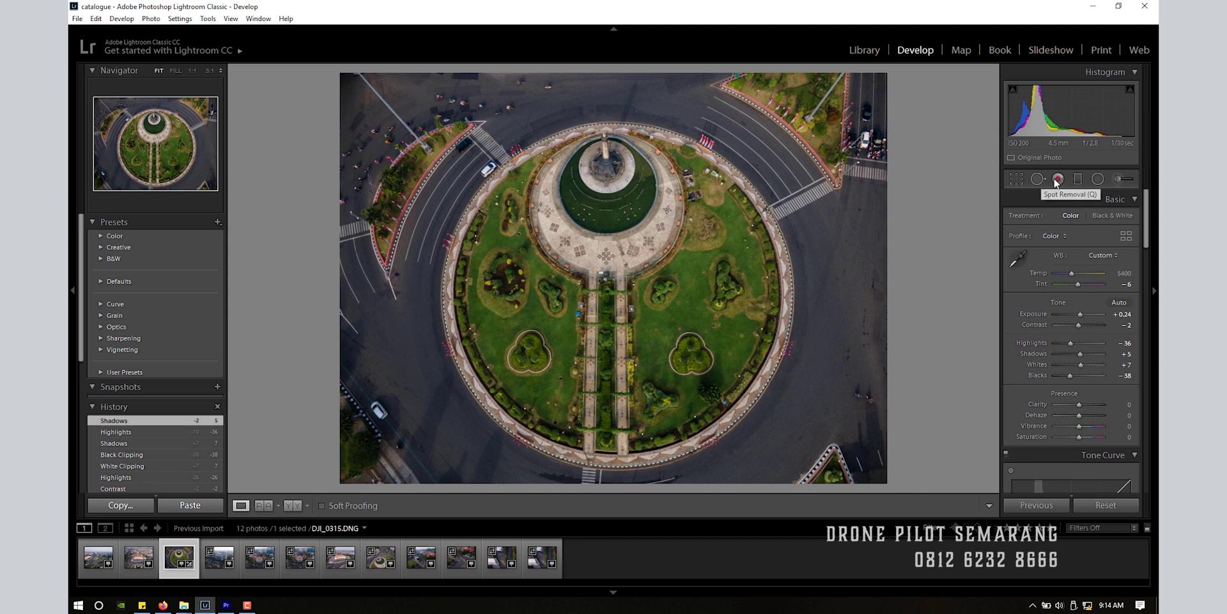
Place a radial filter around the whole roundabout with Feather 53, affecting the area outside the circle
click(1098, 181)
drag(611, 297, 778, 475)
mouse_move(1076, 446)
mouse_down()
mouse_move(1106, 443)
mouse_move(1042, 443)
mouse_move(1085, 443)
mouse_up()
drag(779, 296, 800, 296)
drag(693, 300, 696, 296)
drag(1092, 447, 1080, 445)
click(1044, 456)
click(1045, 455)
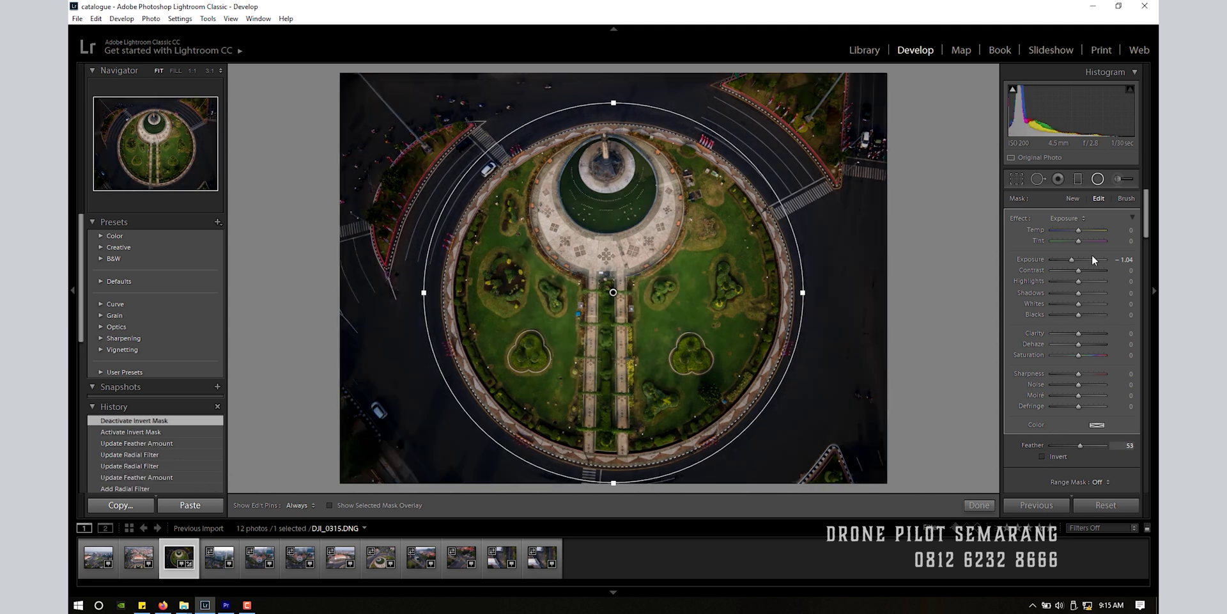
Set the radial filter to Exposure -0.17, Contrast -39, Highlights -67, Shadows -11 and Dehaze 0, reduce its saturation and finish it
drag(1082, 257, 1077, 258)
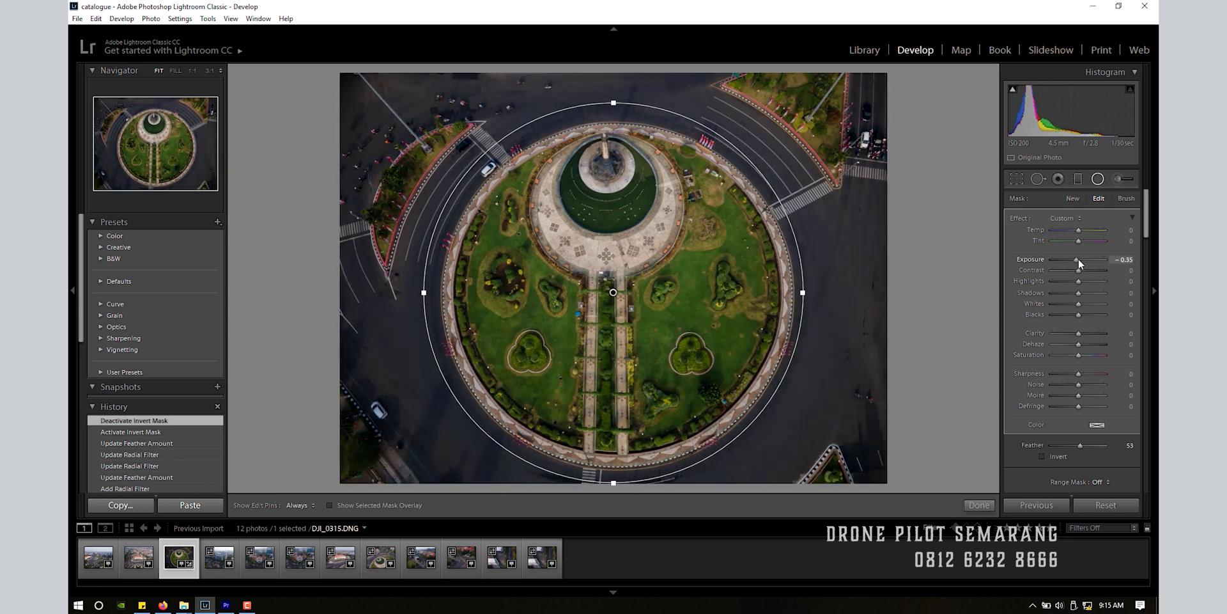
mouse_move(1078, 269)
mouse_down()
mouse_move(1088, 280)
mouse_move(1052, 280)
mouse_move(1062, 283)
mouse_up()
drag(1078, 293, 1076, 259)
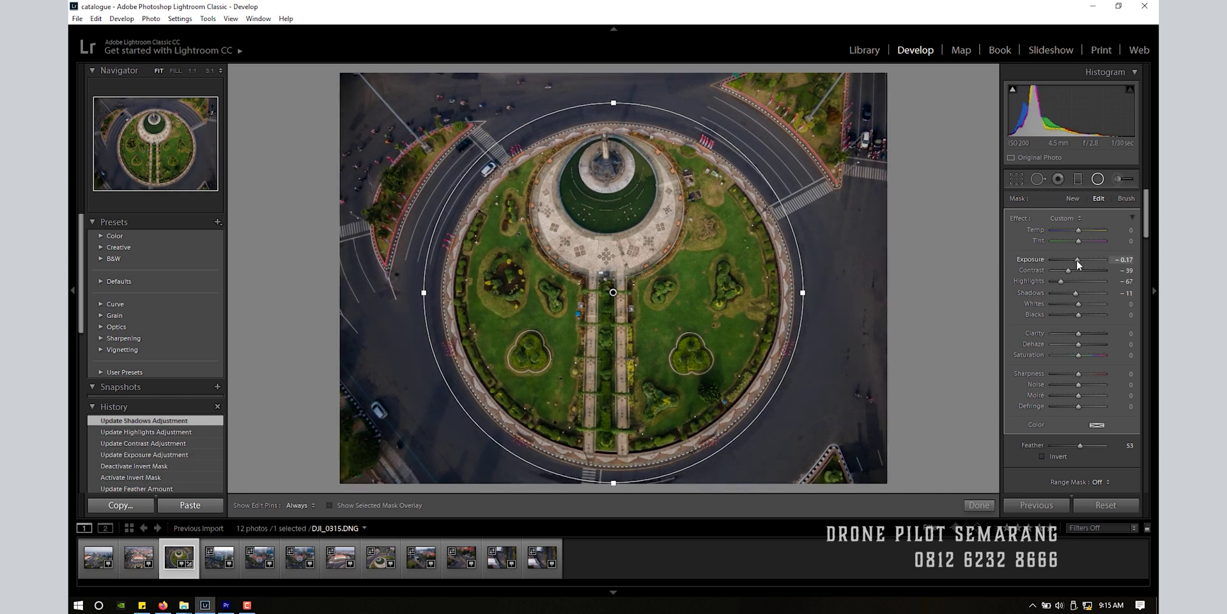
drag(1079, 344, 1069, 354)
double_click(1073, 343)
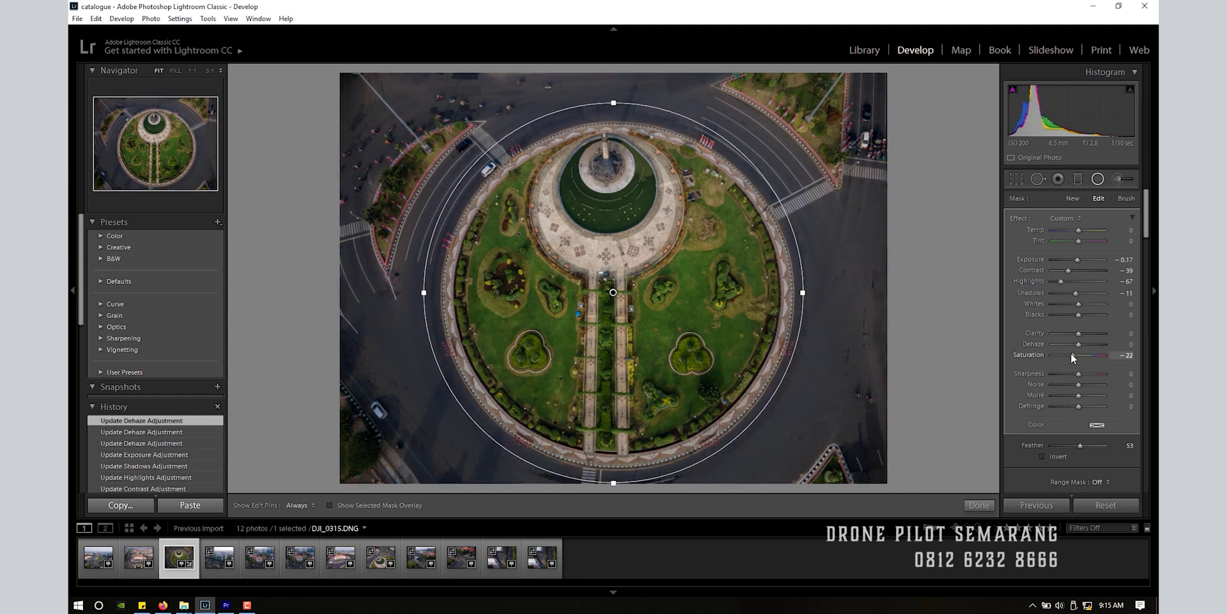
drag(1067, 355, 1074, 355)
click(988, 504)
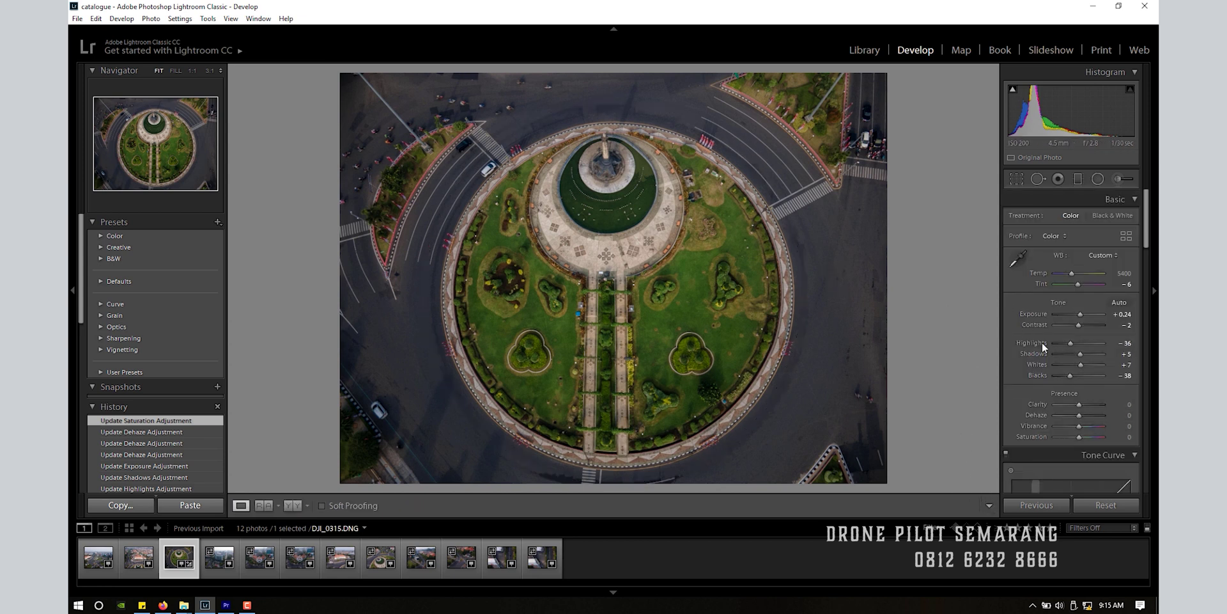
Compare the roundabout photo before and after editing, in side-by-side and split views and zoomed in, and return to the single view
click(633, 243)
click(633, 243)
key(shift+y)
key(y)
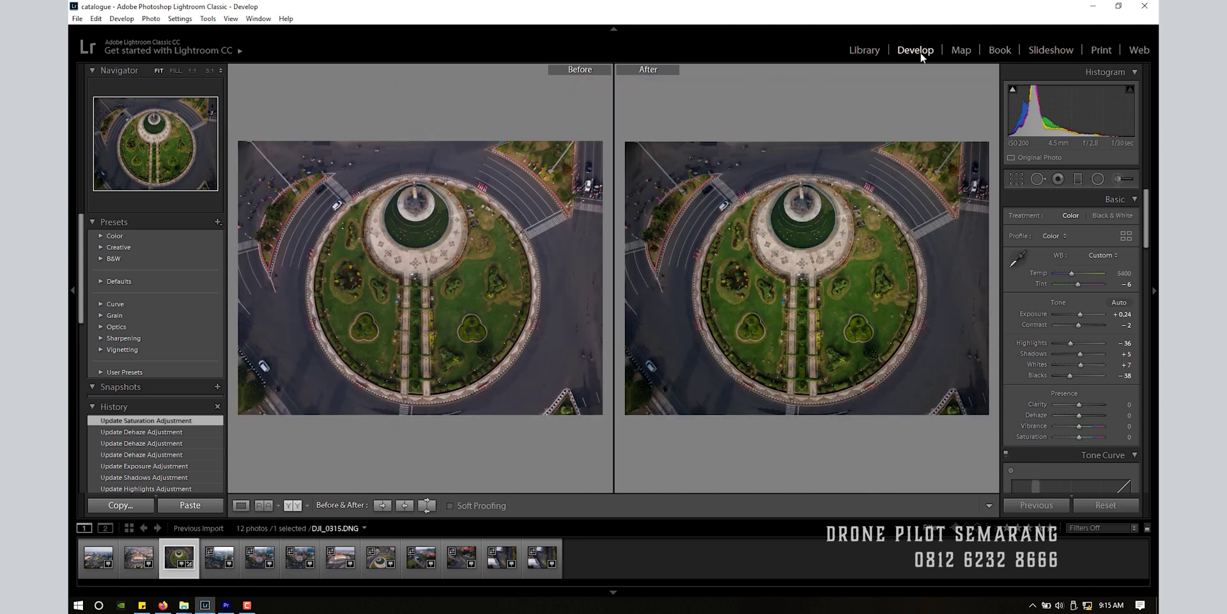
key(shift+y)
key(y)
key(shift+y)
key(y)
key(shift+y)
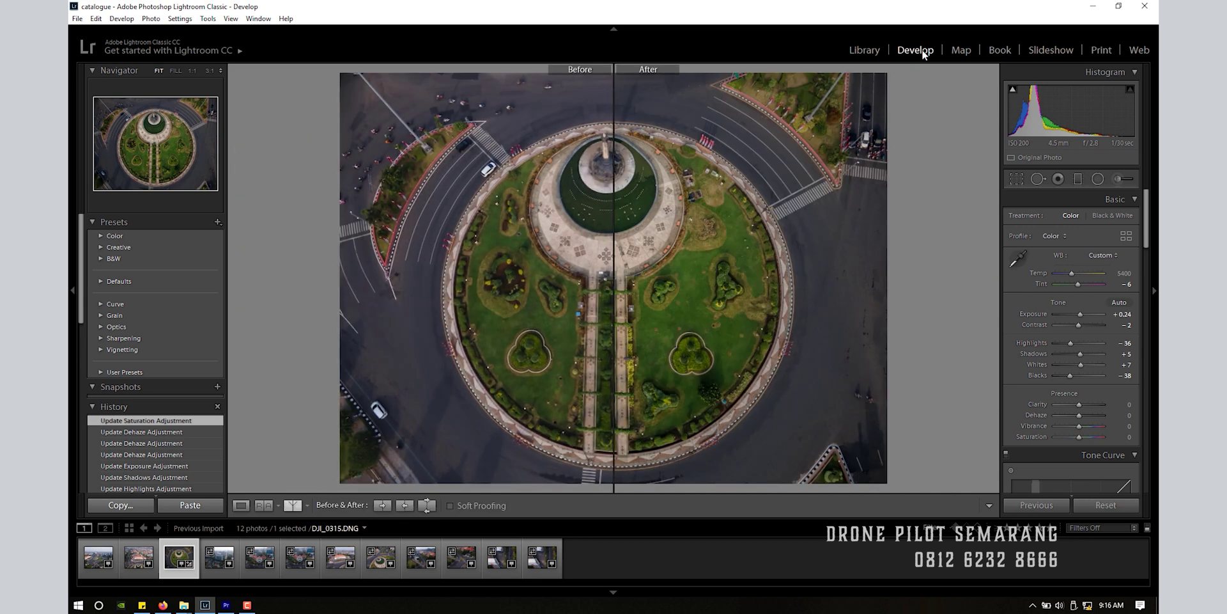
click(630, 221)
click(716, 282)
click(703, 281)
drag(665, 276, 735, 303)
click(735, 303)
key(y)
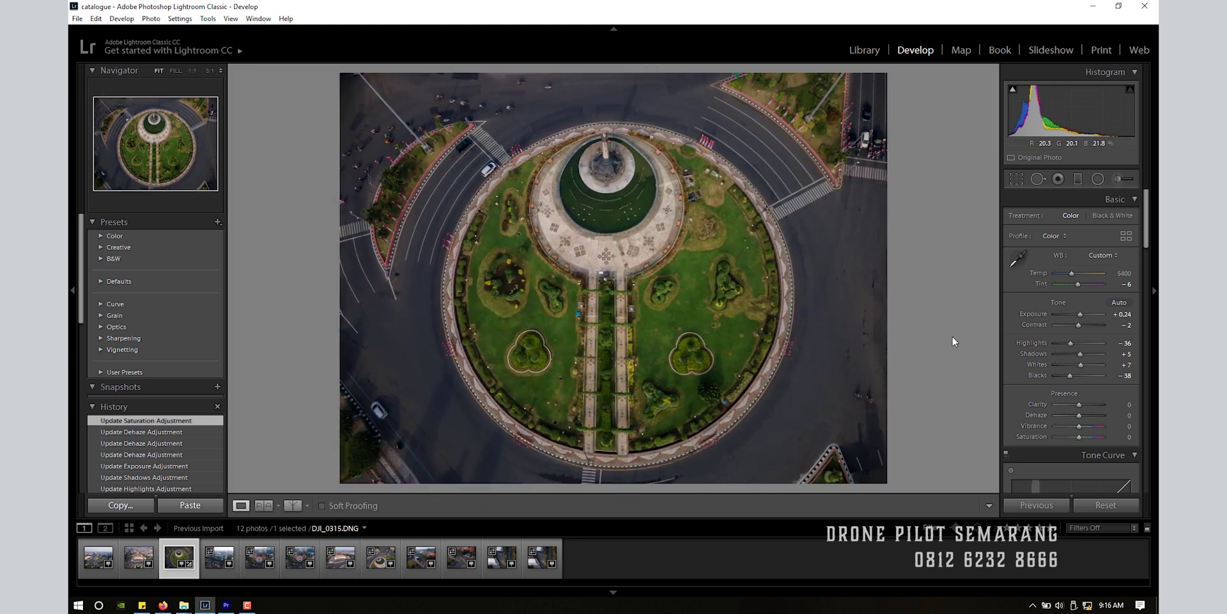
Copy the roundabout photo's develop settings without local adjustments, transform or crop, and paste them onto DJI_0318.DNG
click(141, 503)
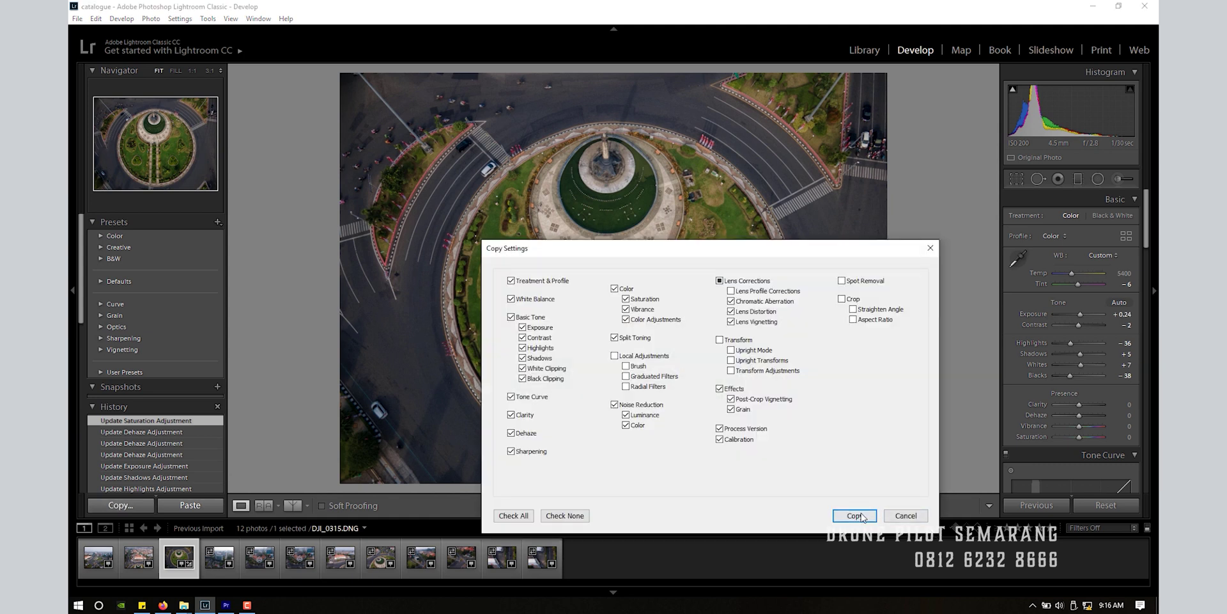
click(855, 515)
click(682, 314)
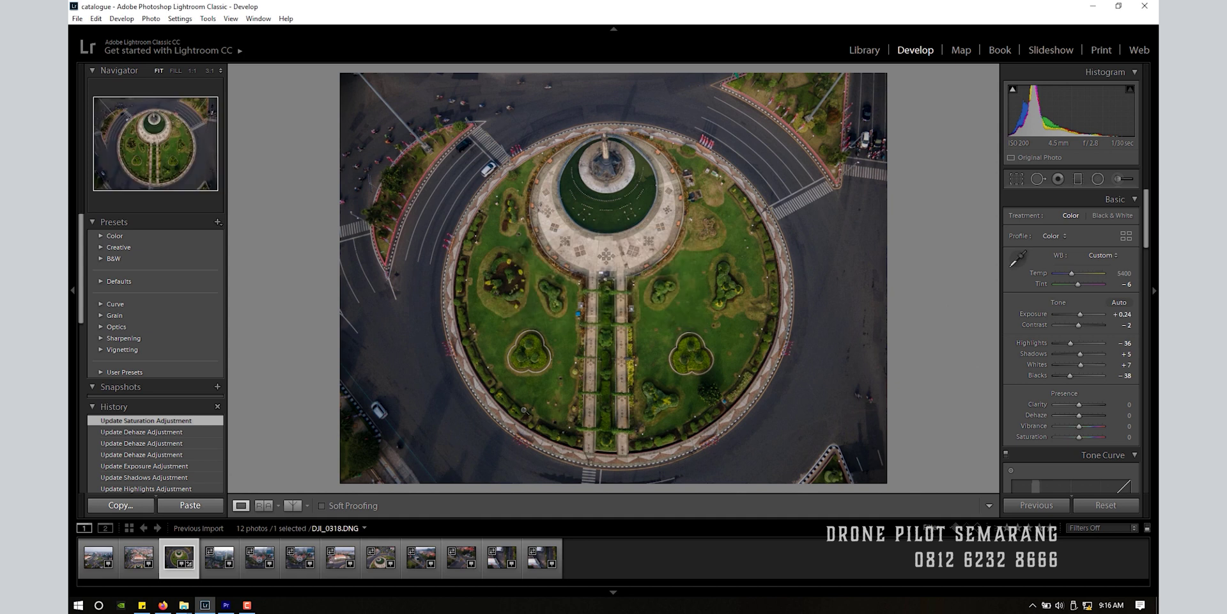
click(219, 558)
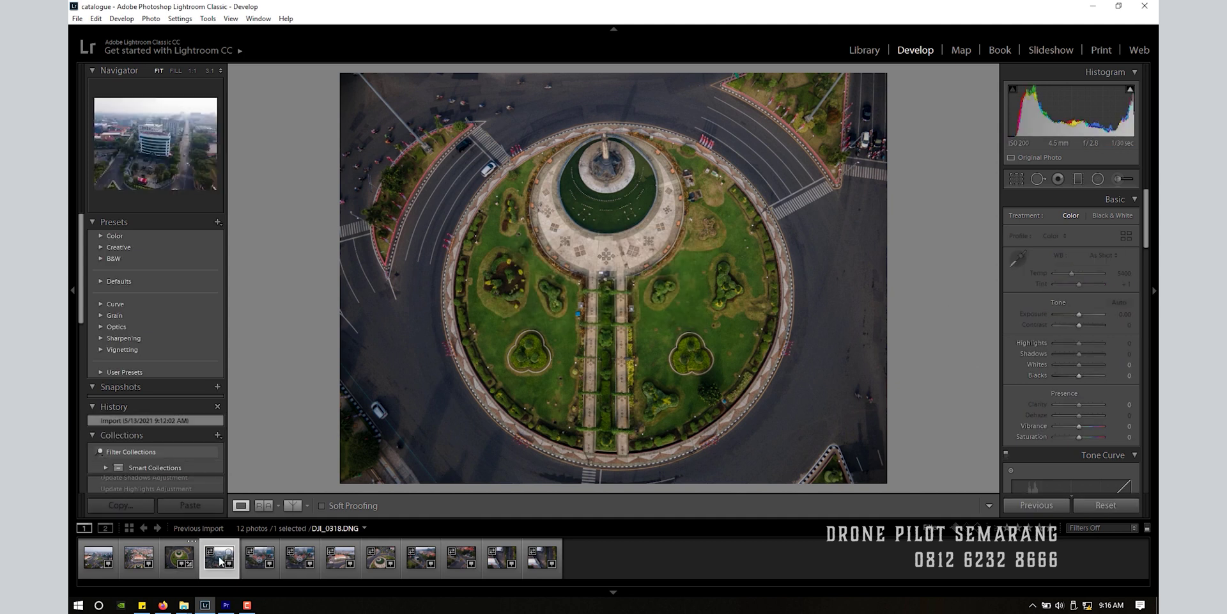
click(198, 505)
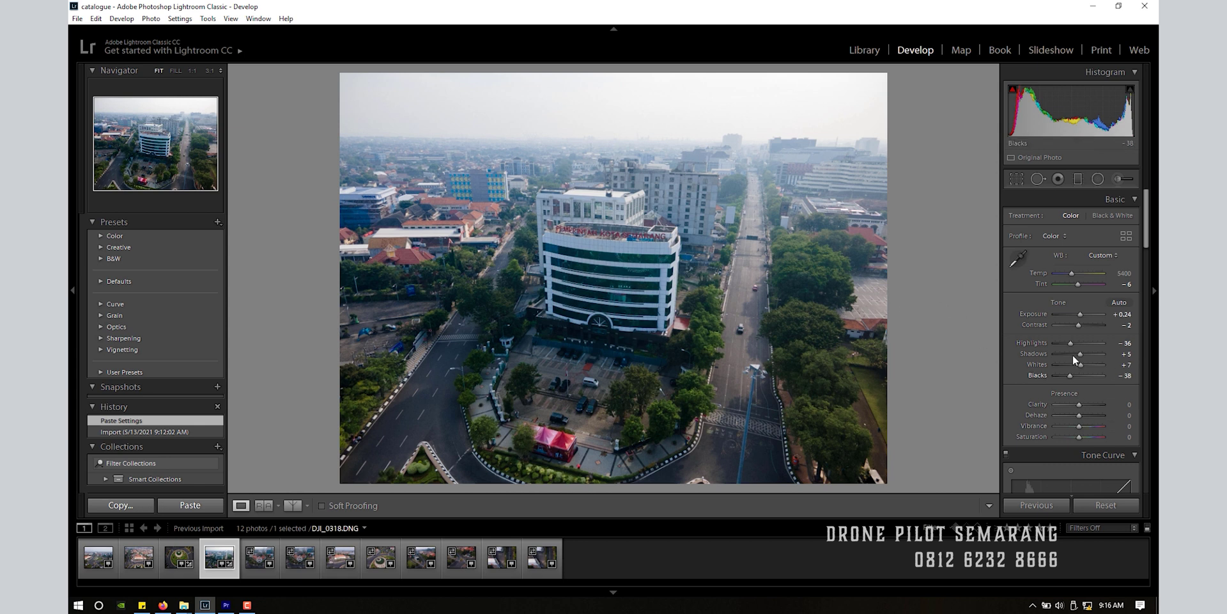
Set the office building photo's Highlights to -17 and Whites to -7
mouse_move(1080, 364)
mouse_down()
mouse_move(1059, 363)
mouse_move(1078, 365)
mouse_move(1056, 344)
mouse_move(1075, 352)
mouse_up()
drag(1075, 364, 1079, 366)
Add a graduated filter over the sky, fading downward past the horizon
click(1078, 180)
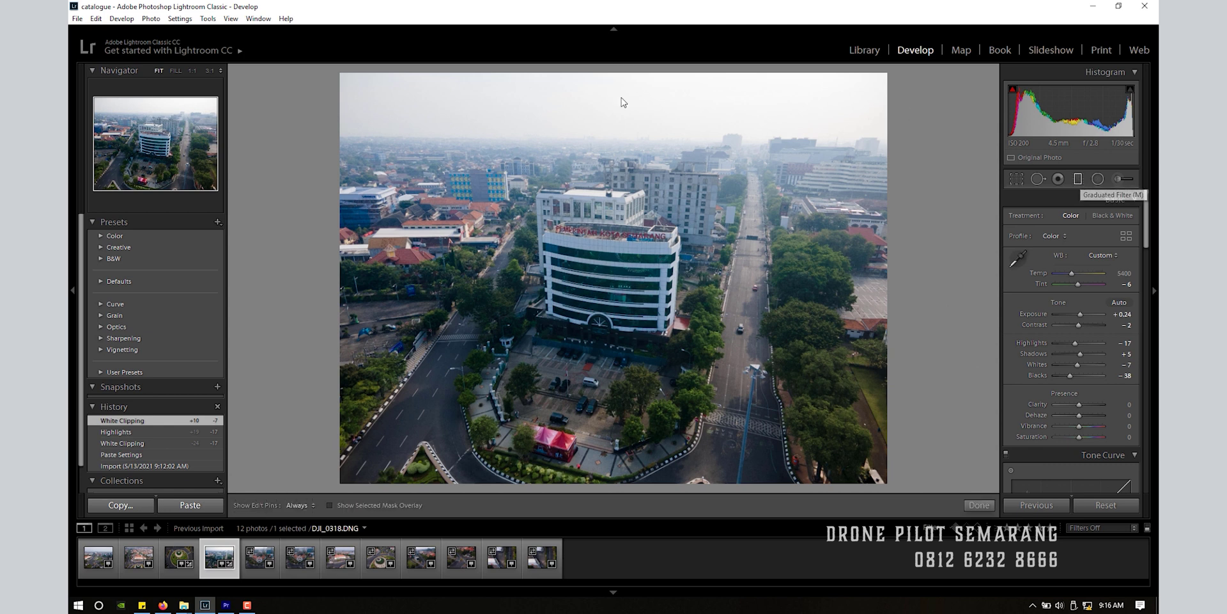
drag(630, 87, 631, 250)
drag(630, 182, 633, 145)
Set the sky filter to Temp -15, Exposure -0.78, Highlights -26, Shadows -26 and Whites -13, and nudge its position
drag(1077, 259, 1074, 304)
drag(1079, 230, 1074, 233)
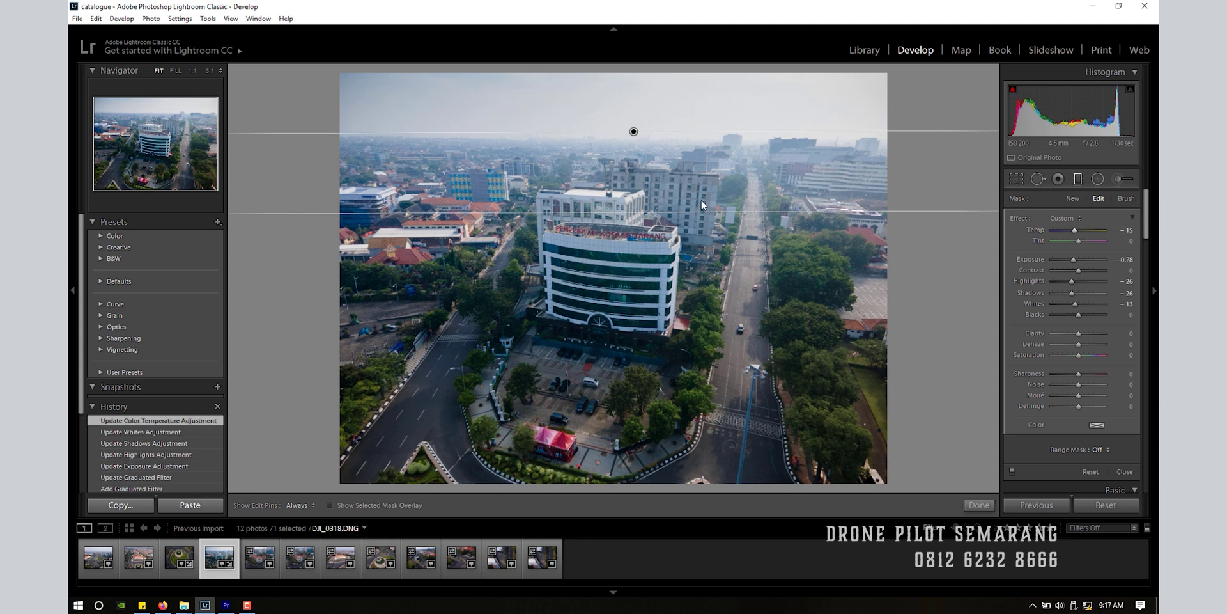
drag(633, 132, 635, 131)
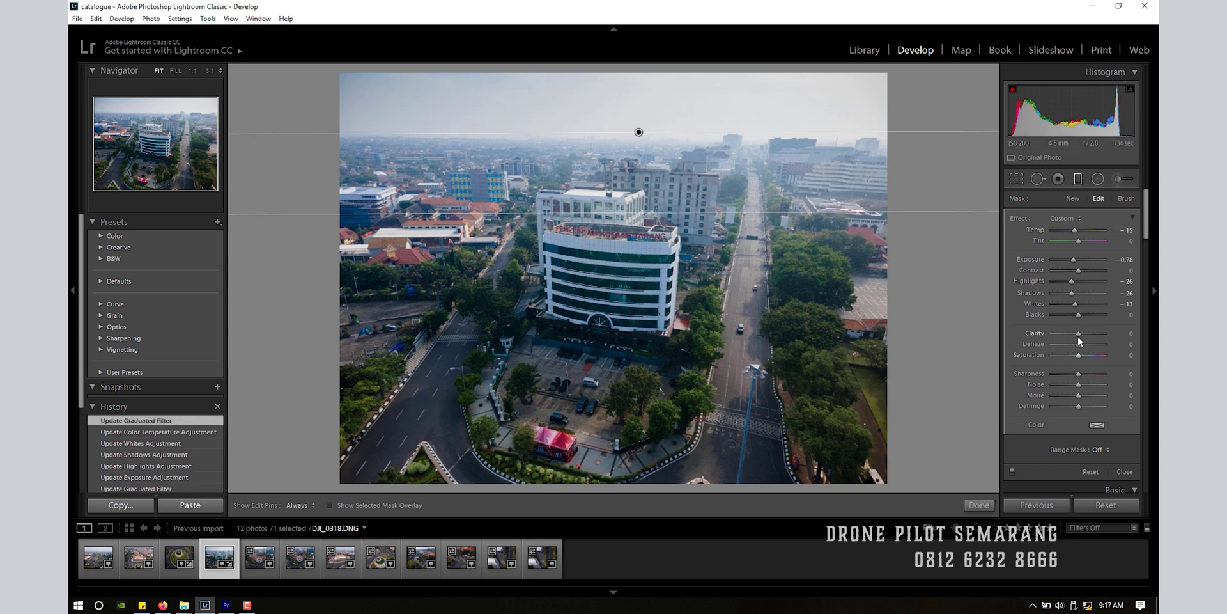
Lower the sky filter slightly, set Dehaze 46, Contrast -26, Exposure -0.61 and Saturation -33, and finish it
drag(1088, 343, 1090, 344)
drag(638, 132, 641, 139)
mouse_move(1081, 344)
mouse_down()
mouse_move(1103, 344)
mouse_move(1091, 344)
mouse_up()
drag(1074, 271, 1075, 259)
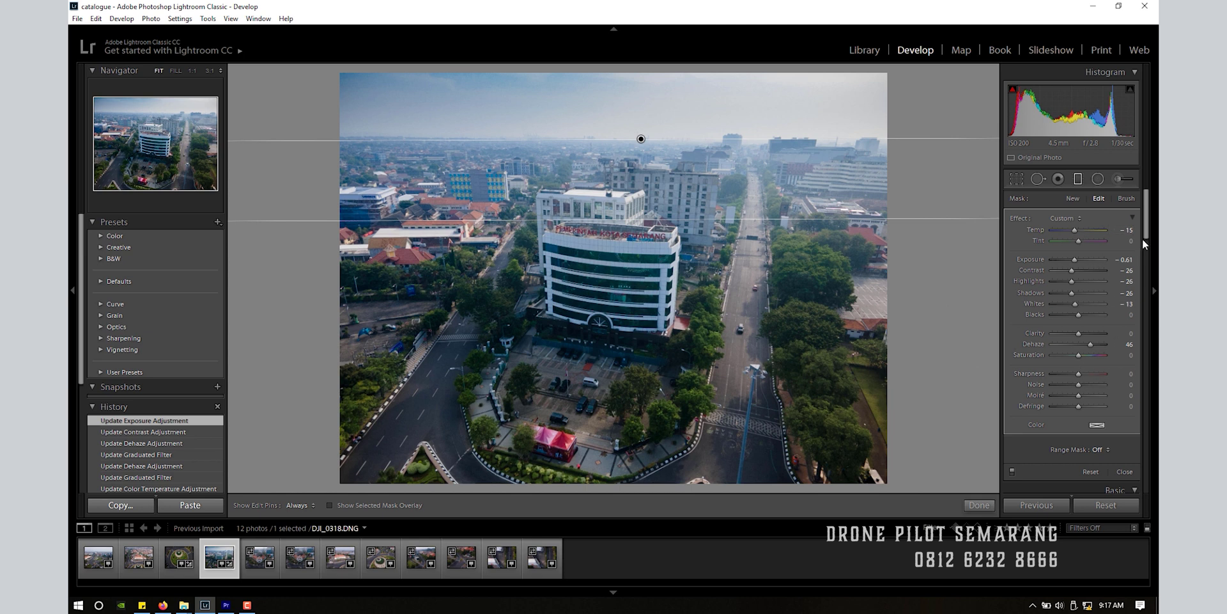
drag(1070, 357, 1066, 357)
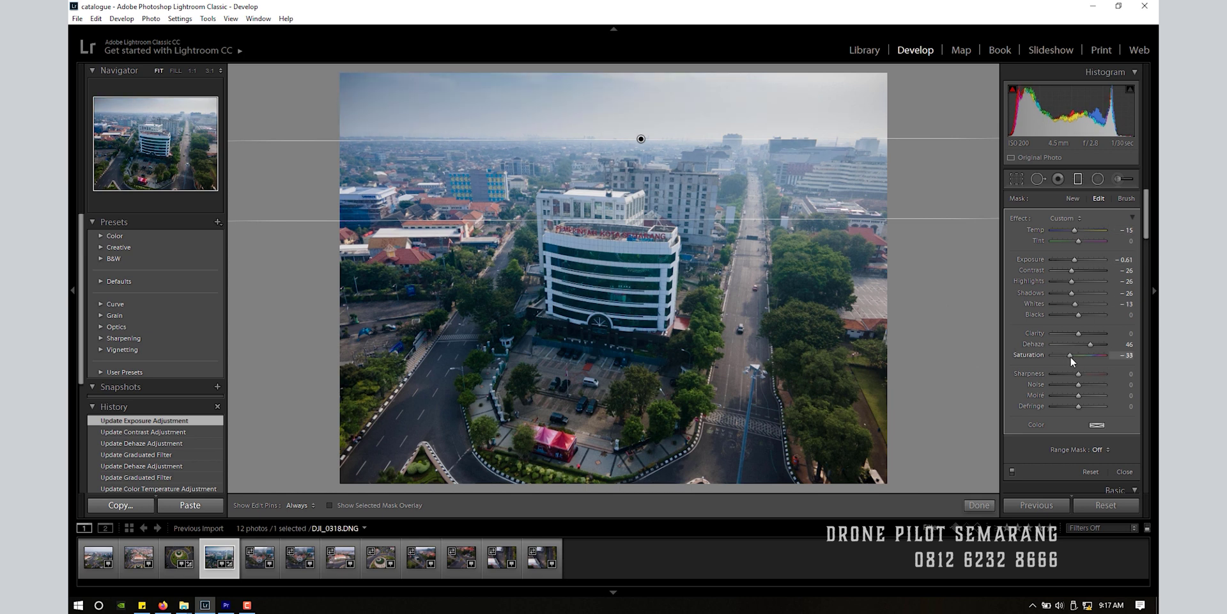
click(979, 505)
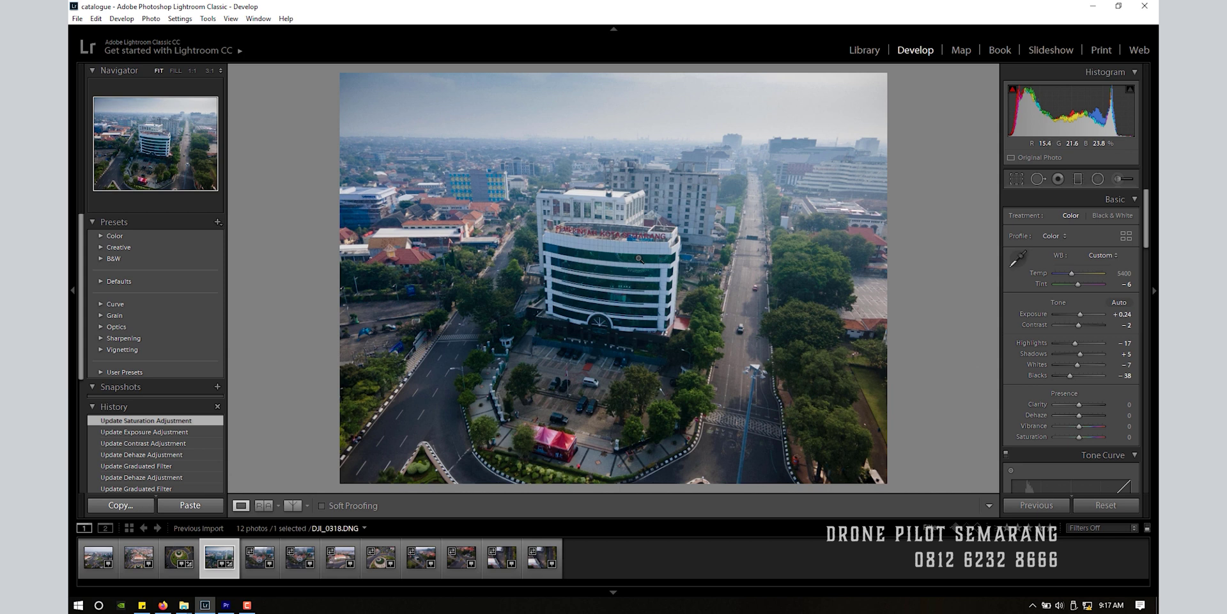
Try the Level, Vertical and Auto Upright corrections on the office building photo and apply Auto
scroll(1081, 382, down, 10)
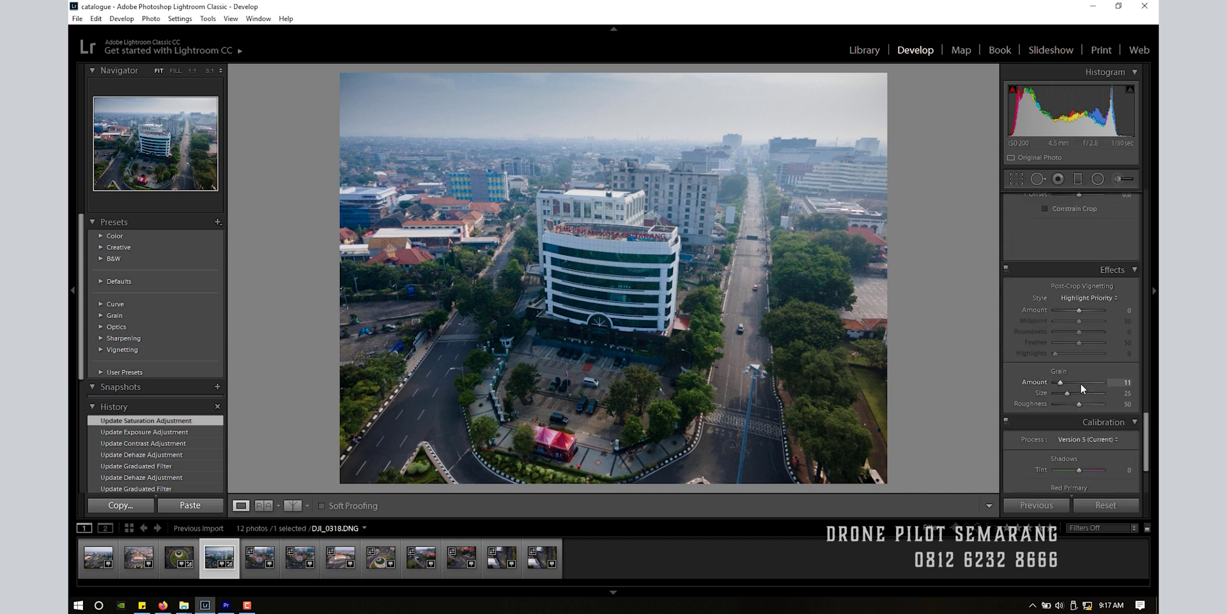
click(1038, 258)
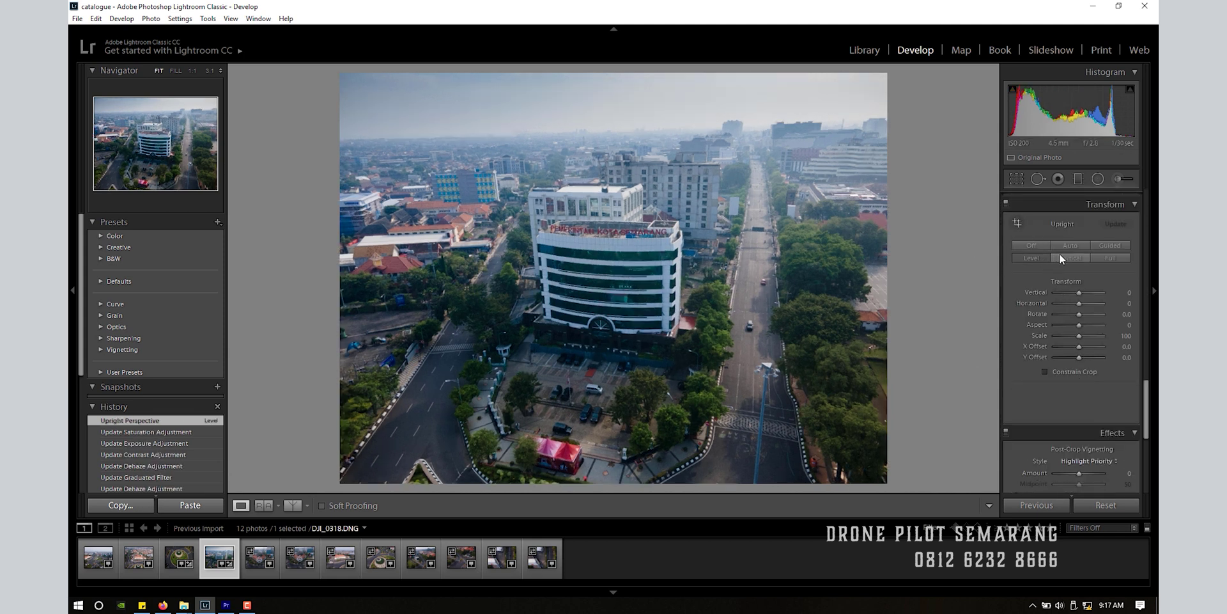
click(1065, 247)
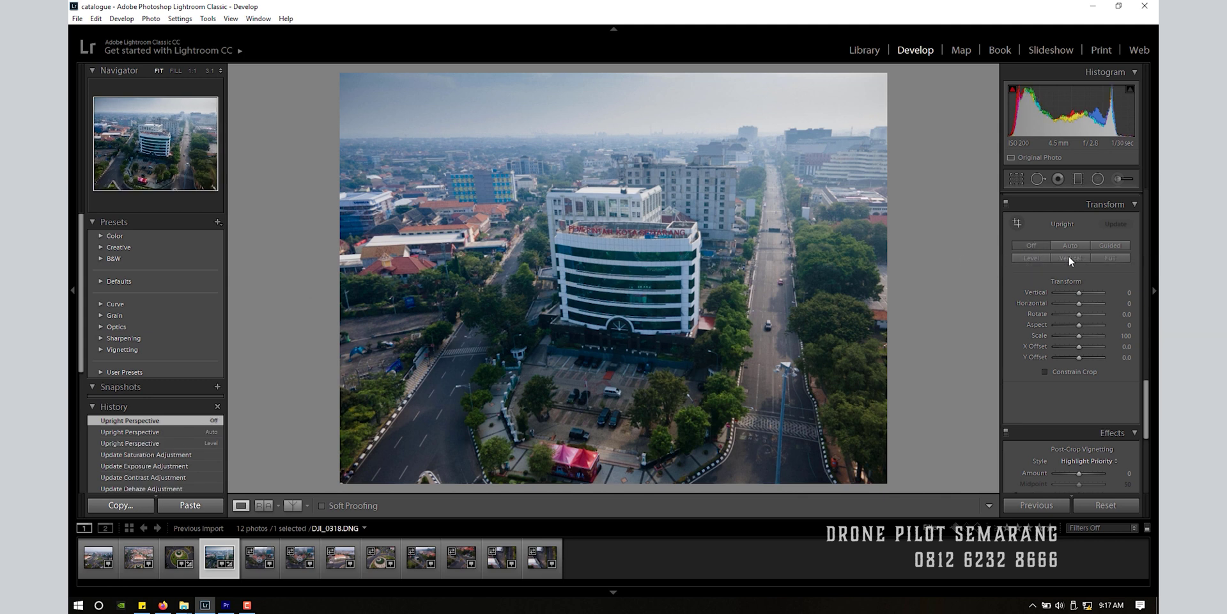
click(1041, 247)
click(1075, 258)
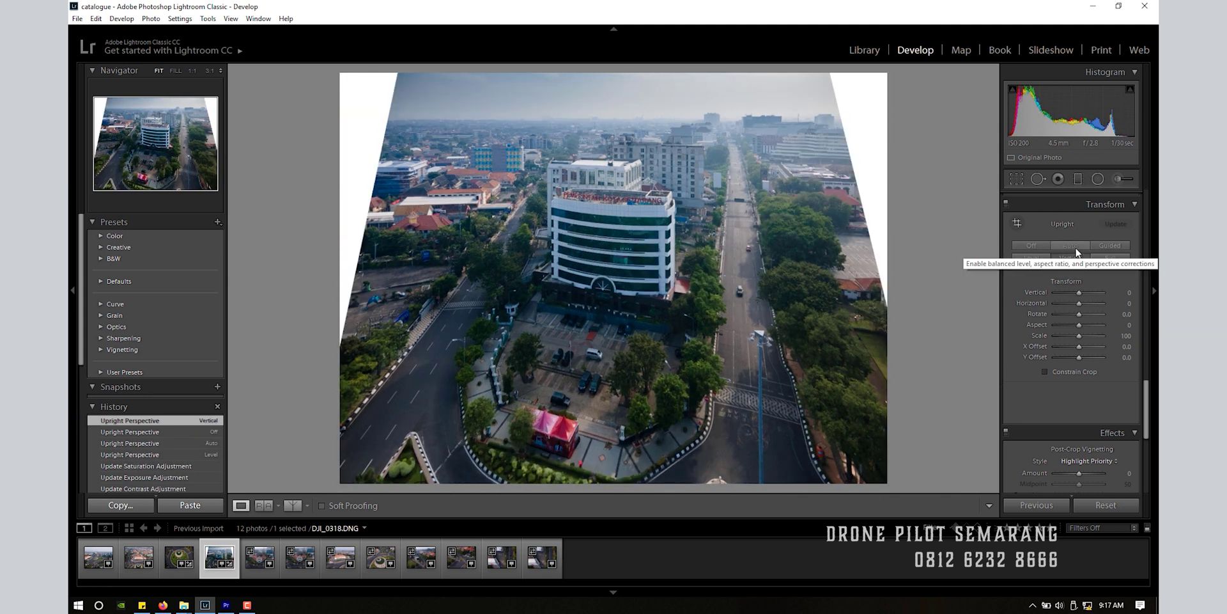
click(1075, 247)
click(1045, 245)
click(1071, 245)
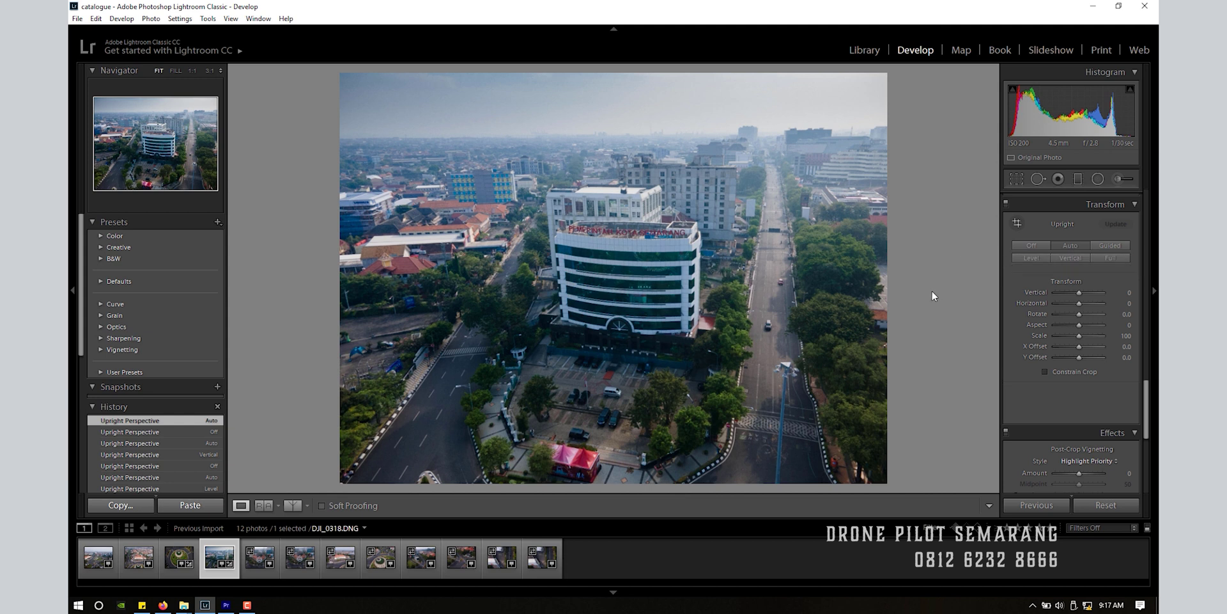
Crop the office building photo to a vertical frame centred on the curved building and apply the crop
click(1015, 179)
drag(883, 488, 824, 437)
drag(739, 405, 730, 388)
key(x)
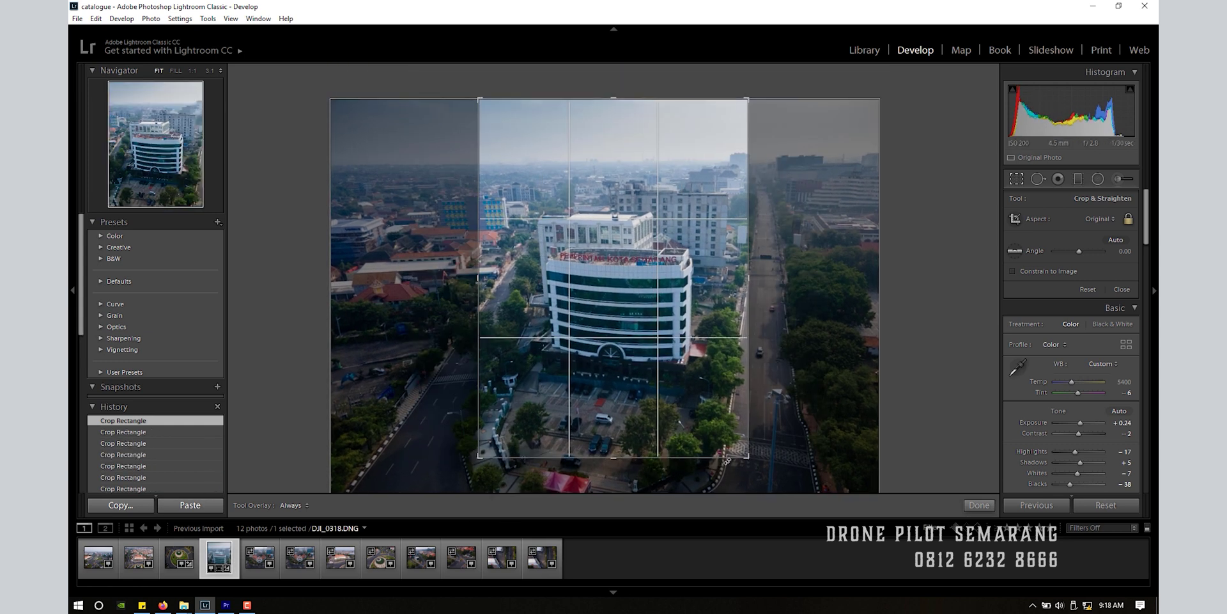
click(979, 506)
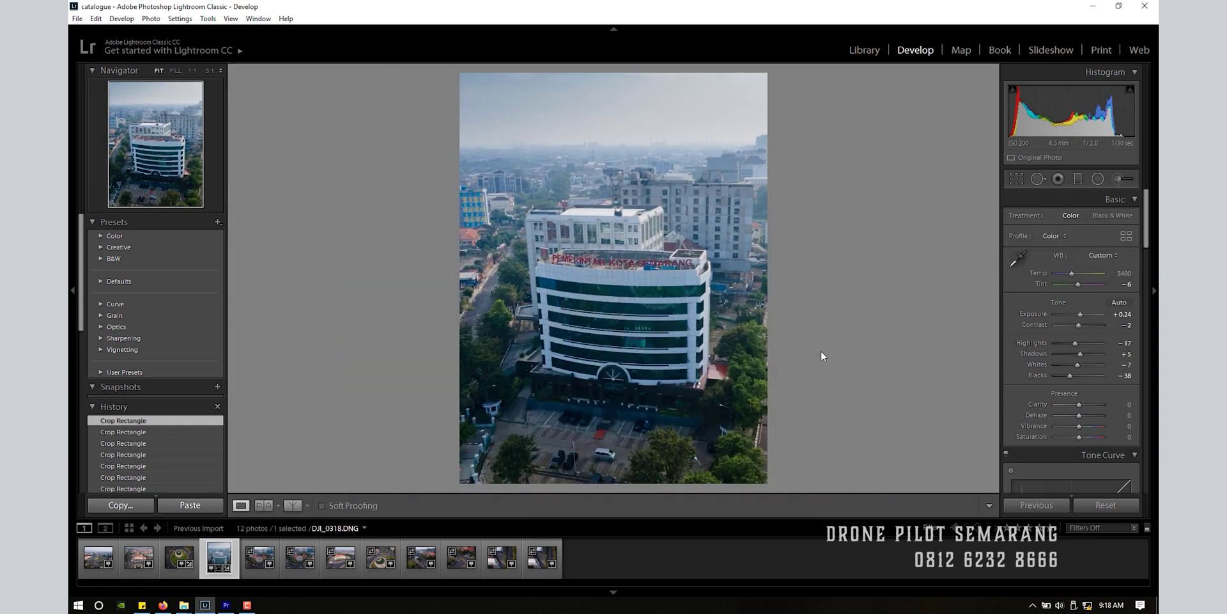
Adjust Clarity, set Dehaze +10, Vibrance +21 and Saturation -5, and raise the Red Primary saturation to +14
drag(1079, 404, 1078, 437)
drag(1148, 253, 1082, 460)
drag(646, 288, 722, 295)
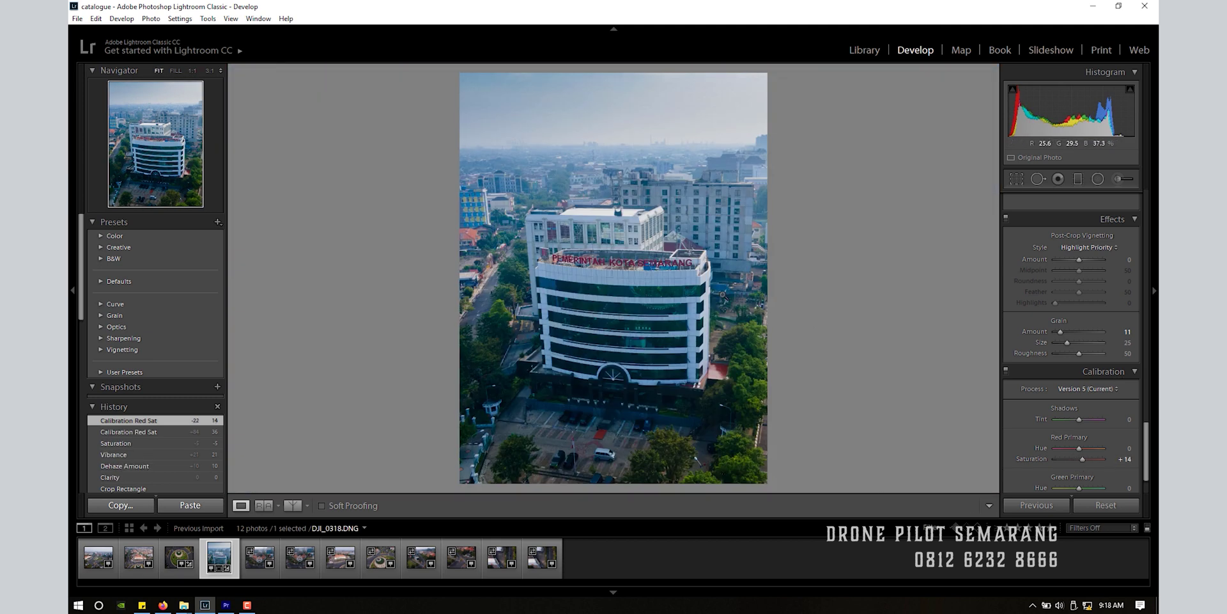
Copy the office building photo's settings and paste them onto the next photo, DJI_0319
click(646, 259)
click(646, 259)
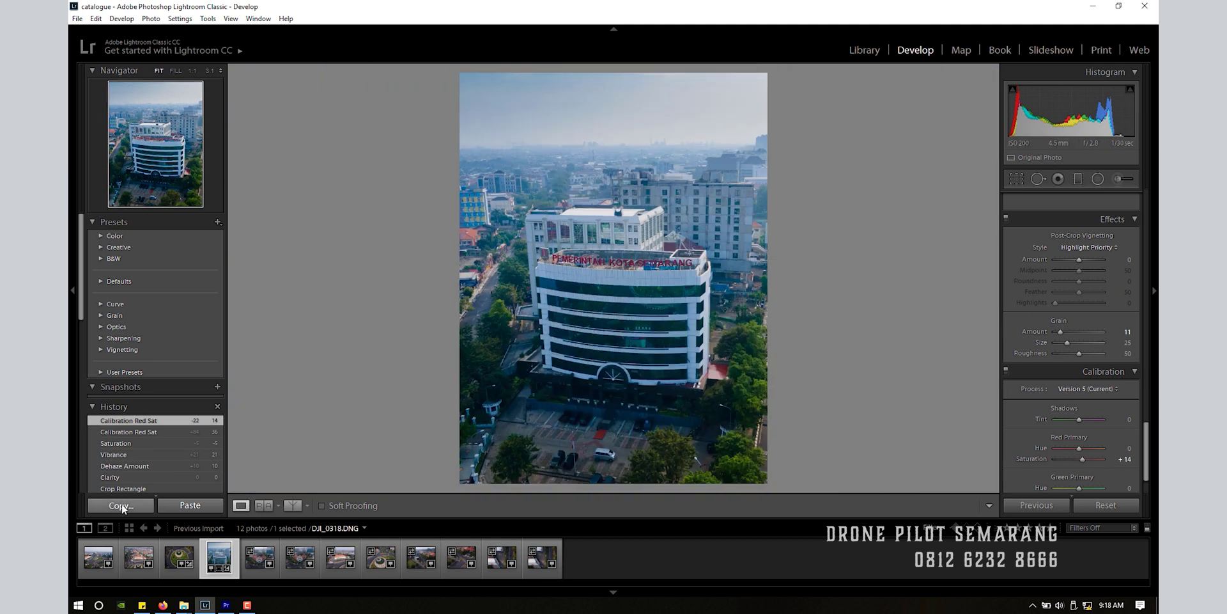
key(Right)
click(191, 506)
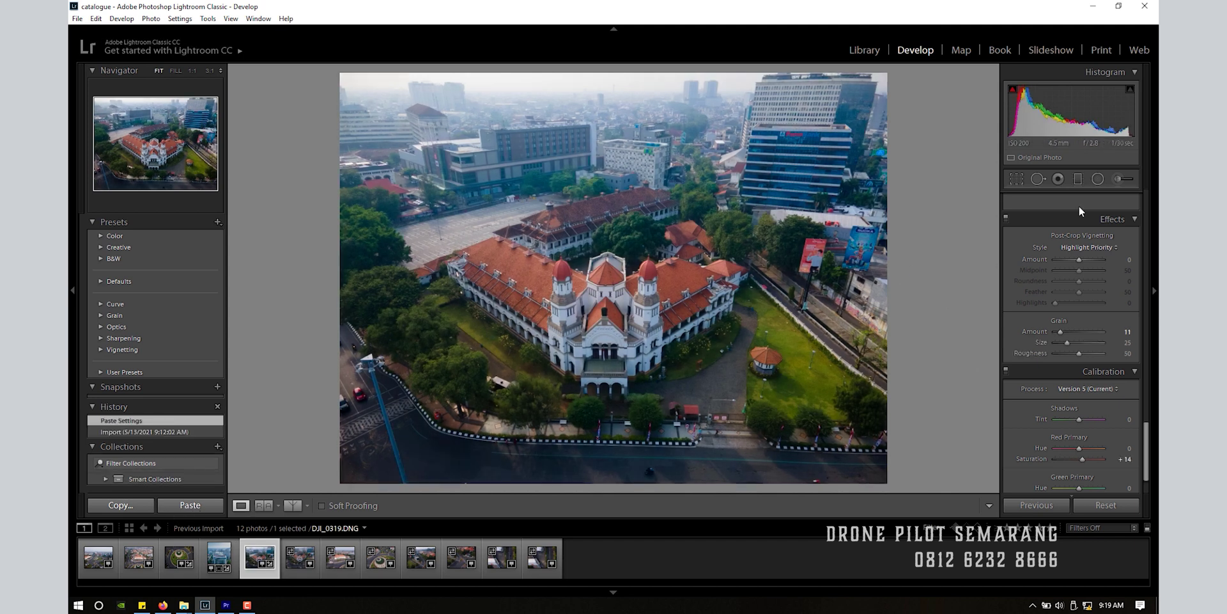
Add a radial filter around the red-roofed building, enlarge it to nearly the photo's width, and set its Feather to 76
click(1097, 178)
click(1097, 179)
click(1098, 178)
drag(535, 241, 732, 416)
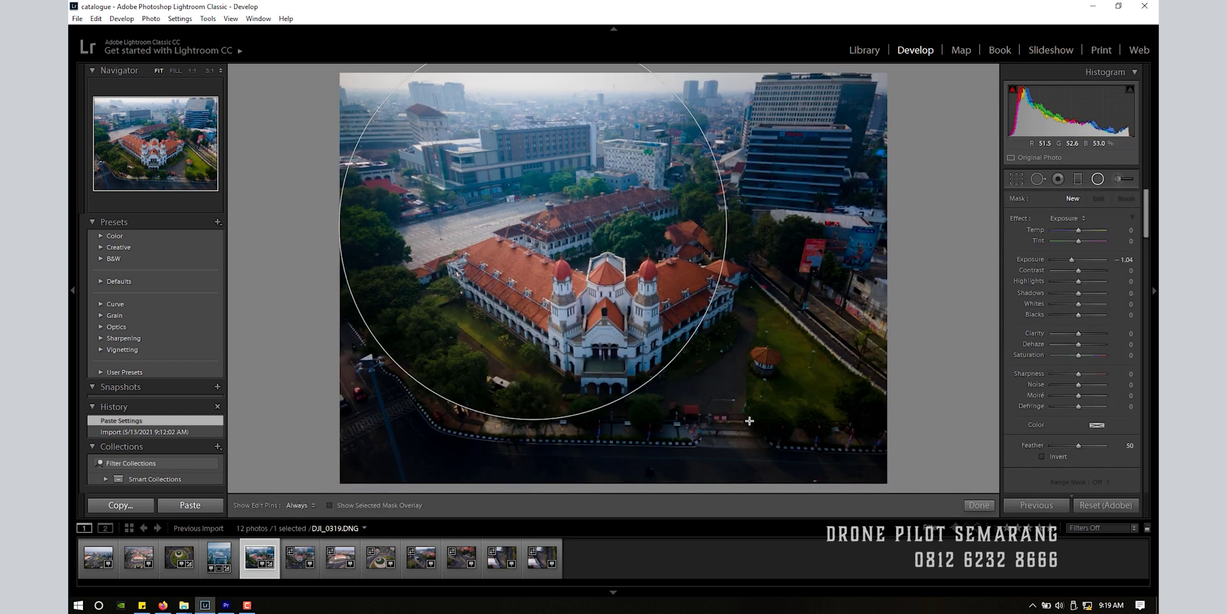
drag(651, 326, 703, 358)
drag(591, 424, 588, 471)
drag(794, 279, 807, 280)
drag(1091, 447, 1092, 447)
drag(806, 277, 860, 276)
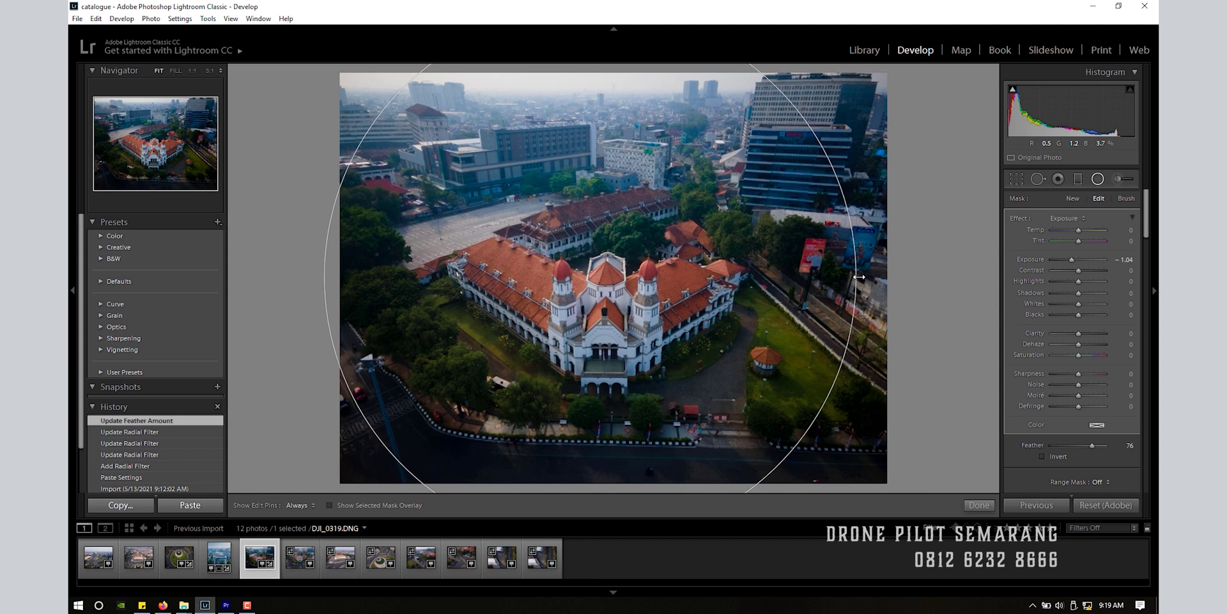
Set the radial filter's Exposure to -0.70 and Saturation to -28, and shift it slightly to the right
drag(1072, 259, 1074, 262)
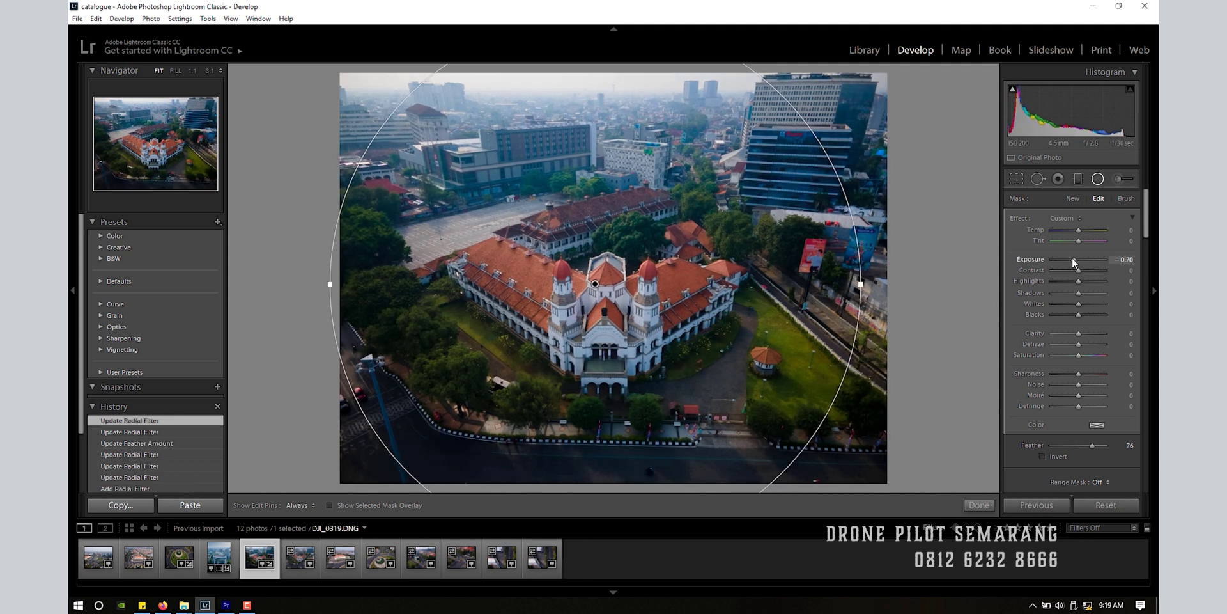
click(1074, 355)
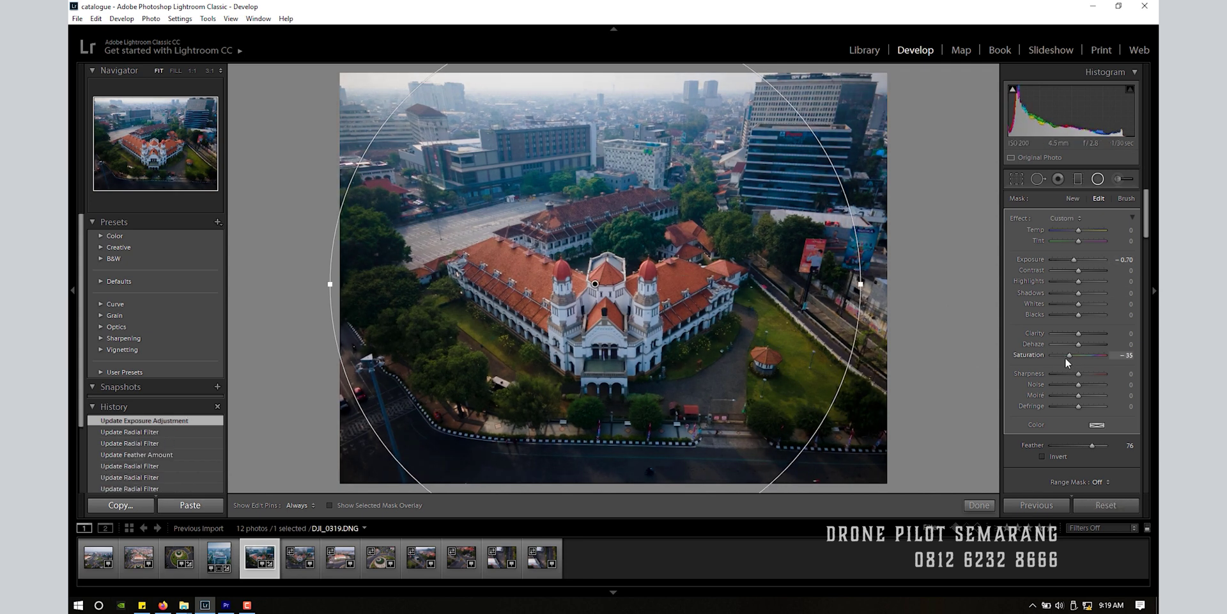
drag(1064, 358, 1072, 358)
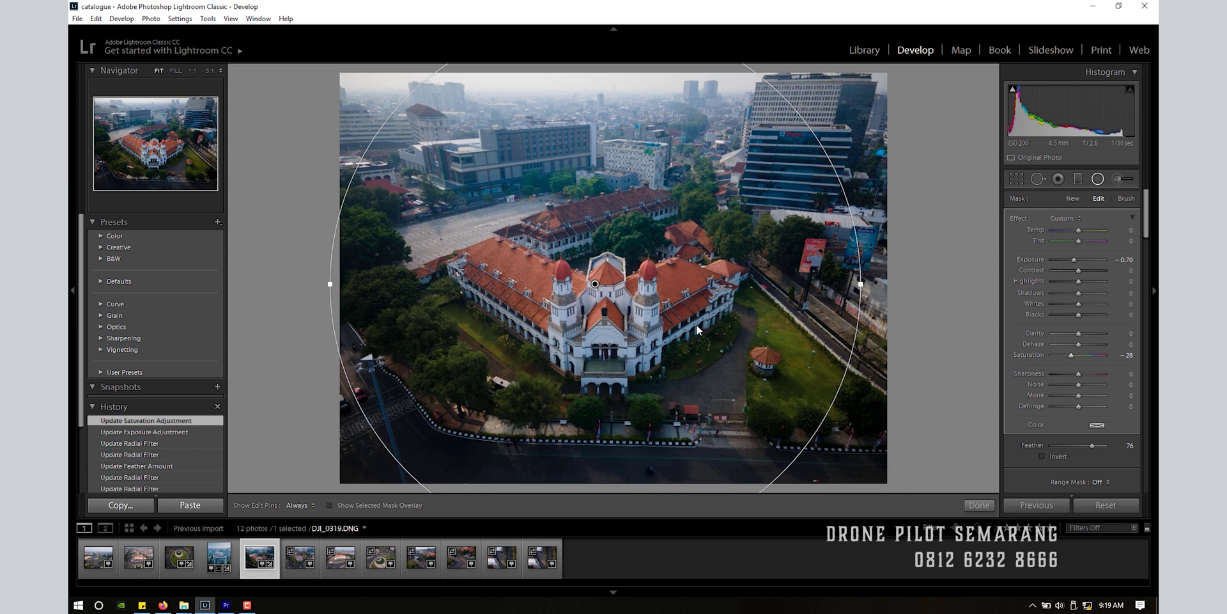
drag(708, 326, 710, 326)
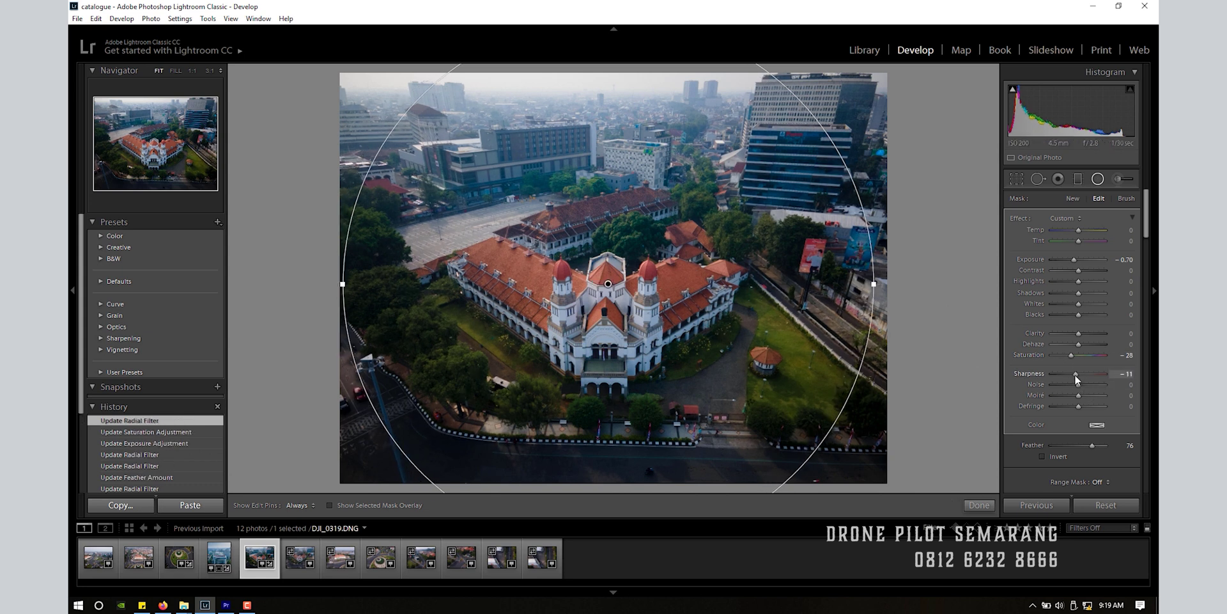
Set the radial filter's Sharpness to -11 and Dehaze to 4, and try changes to Defringe and Saturation
click(1075, 375)
drag(1079, 407, 1077, 406)
double_click(1077, 406)
drag(1080, 343, 1083, 343)
click(1072, 355)
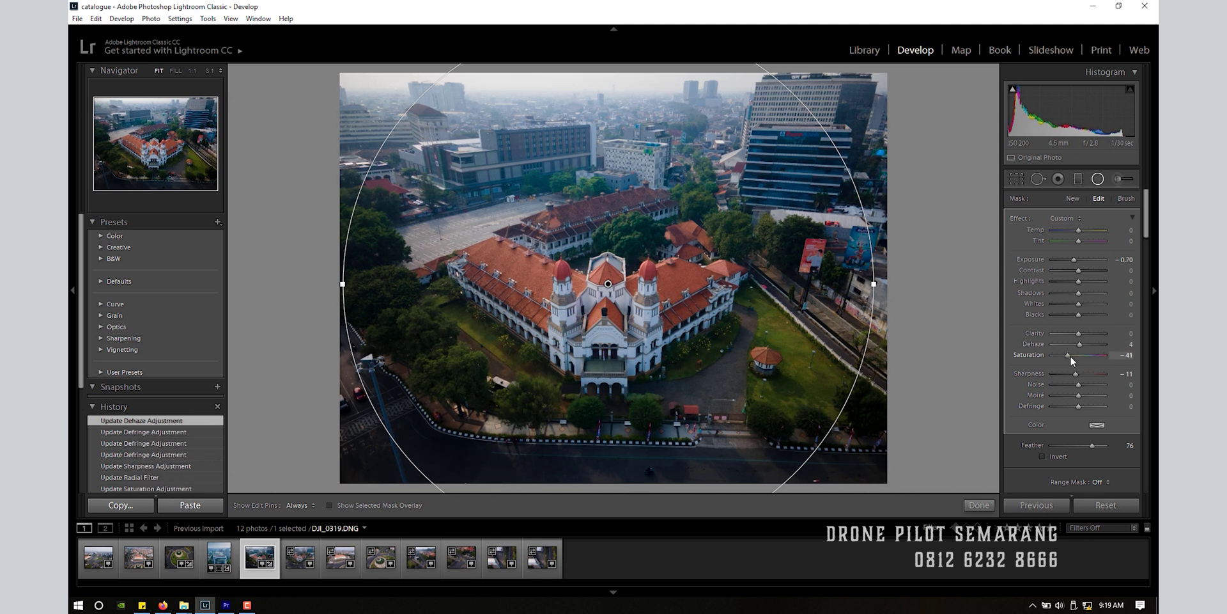
Set the radial filter's Highlights to -30 and Temp to -4, try inverting the mask, fine-tune Highlights and finish the filter
drag(1081, 282, 1071, 280)
drag(1076, 229, 1072, 228)
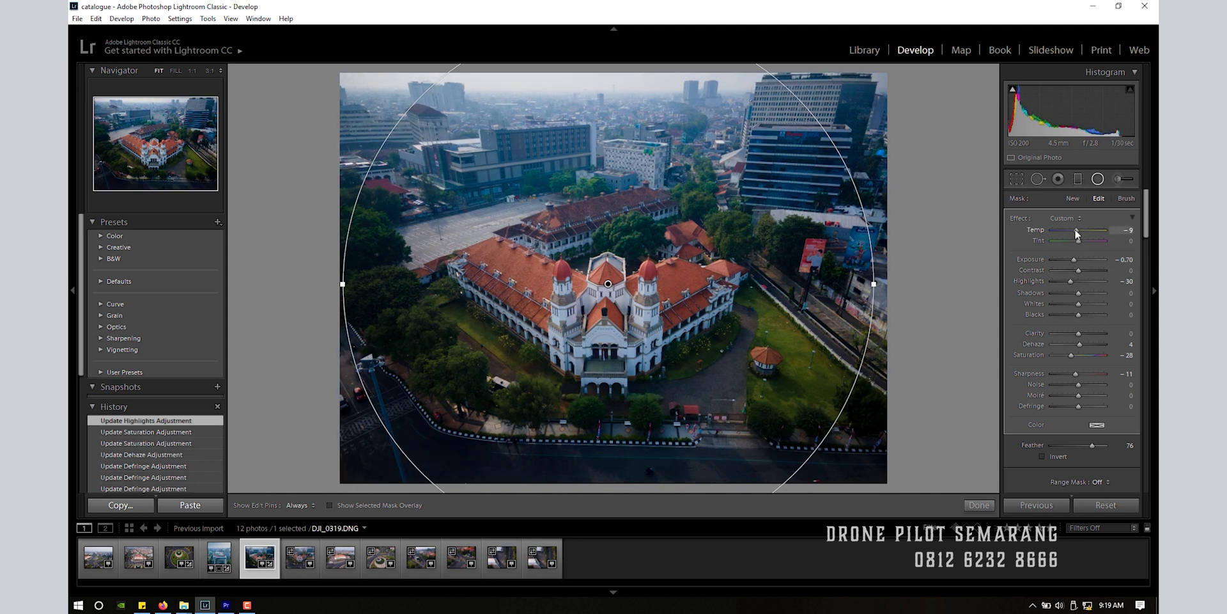
drag(1076, 229, 1076, 229)
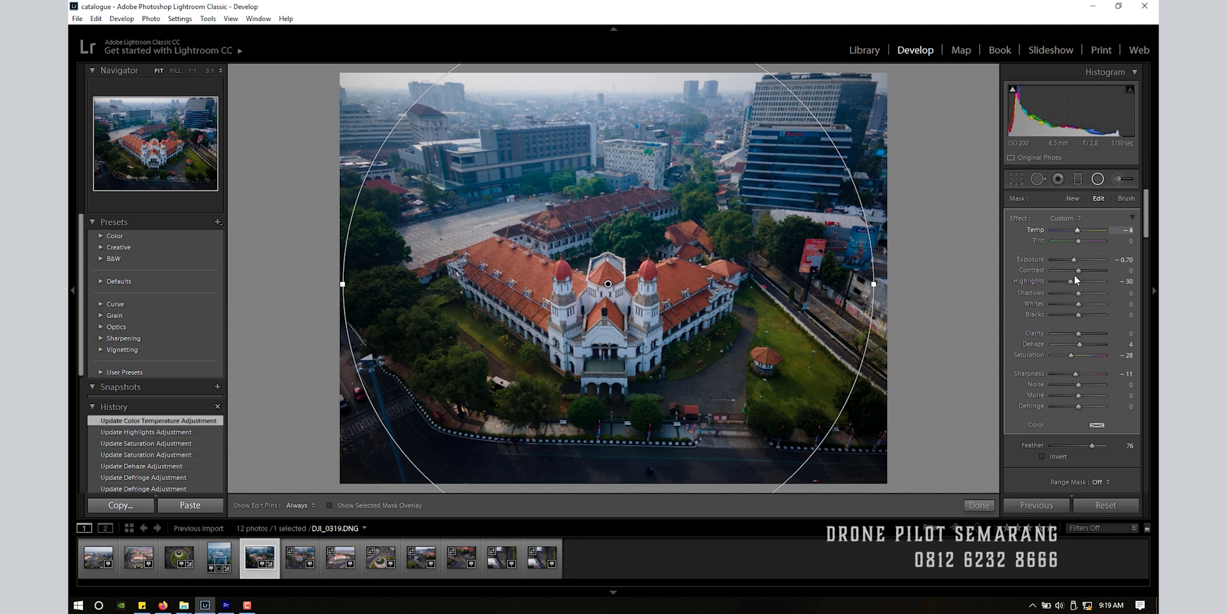
click(1043, 456)
click(1042, 456)
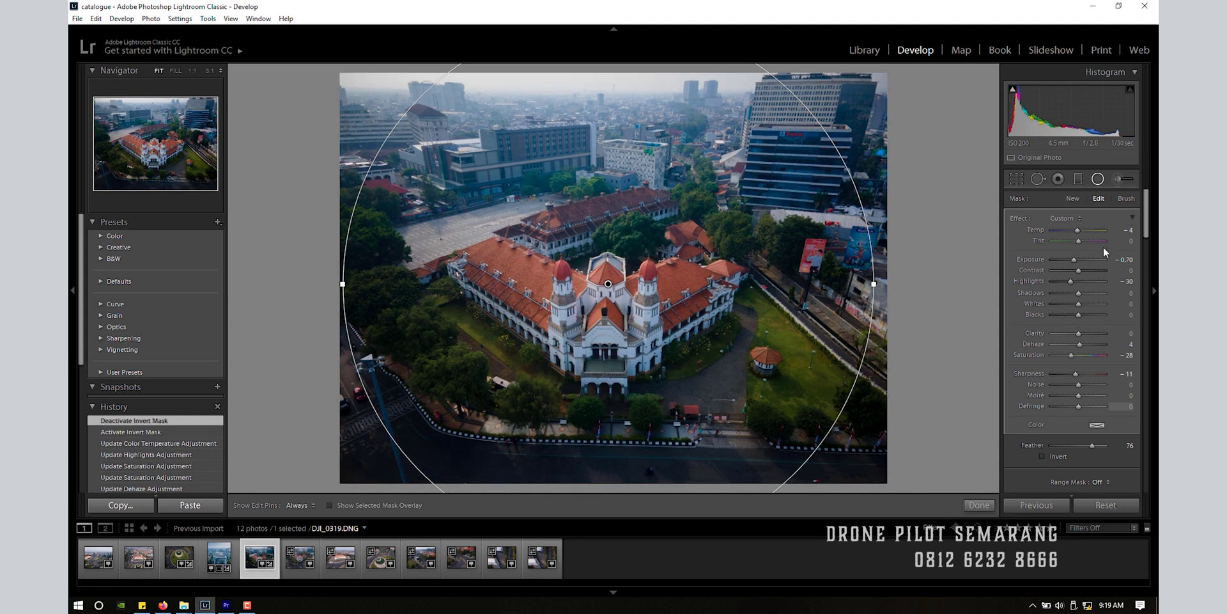
drag(1072, 283, 1072, 283)
click(981, 504)
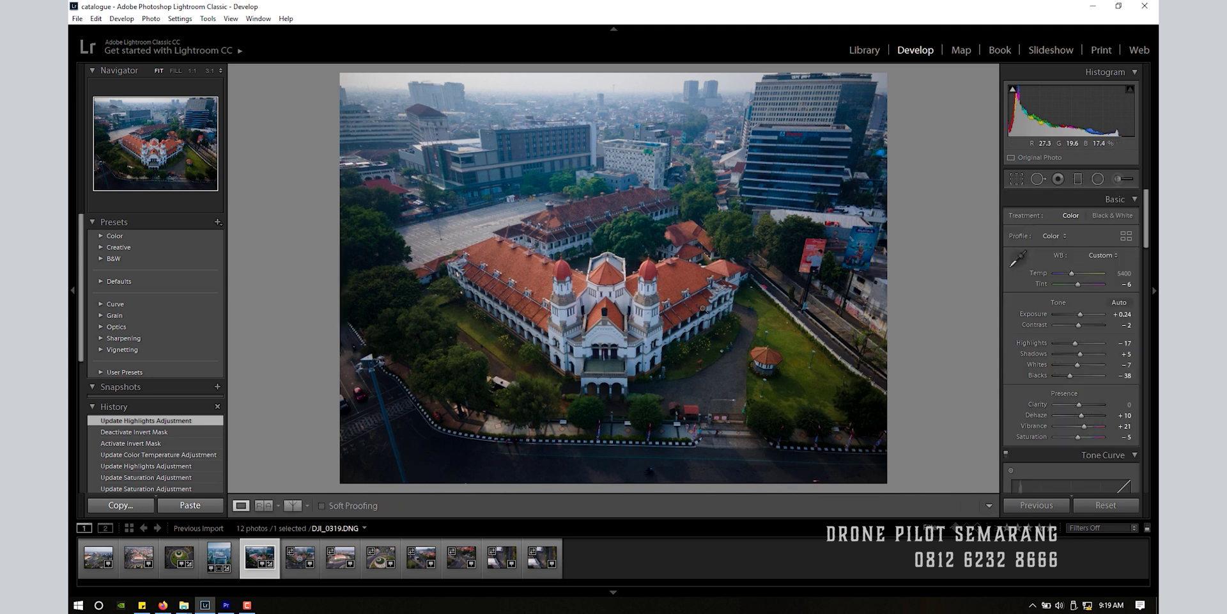
Start Guided Upright and compare the photo before and after side by side, examining the domed tower at 1:1
key(shift+t)
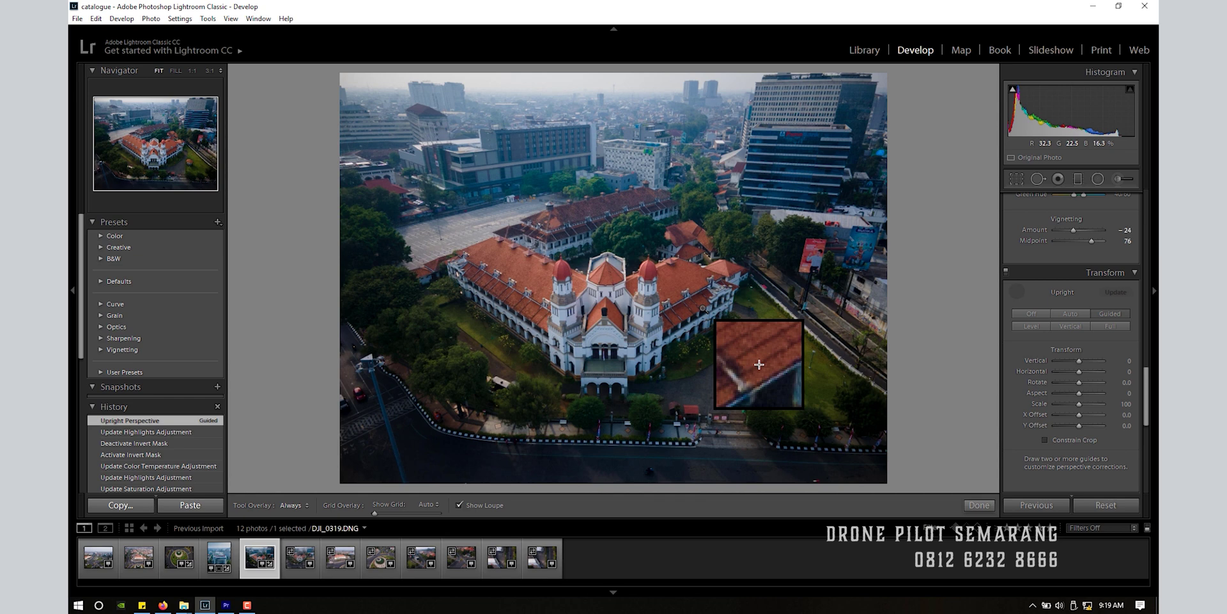
key(y)
click(442, 287)
click(442, 288)
click(441, 281)
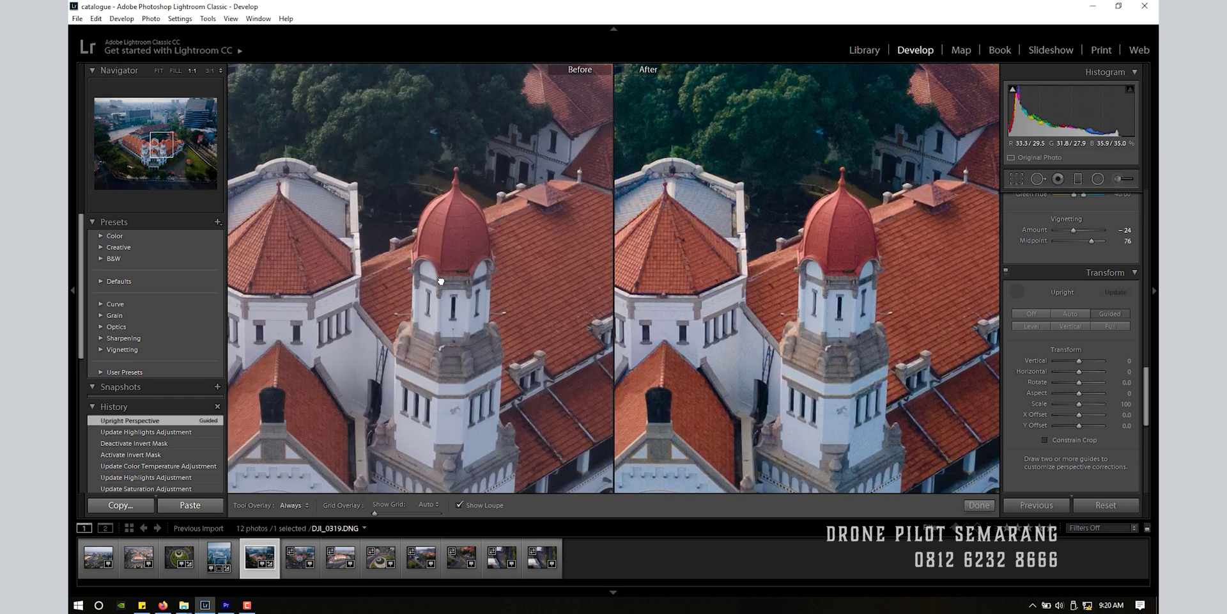
click(441, 281)
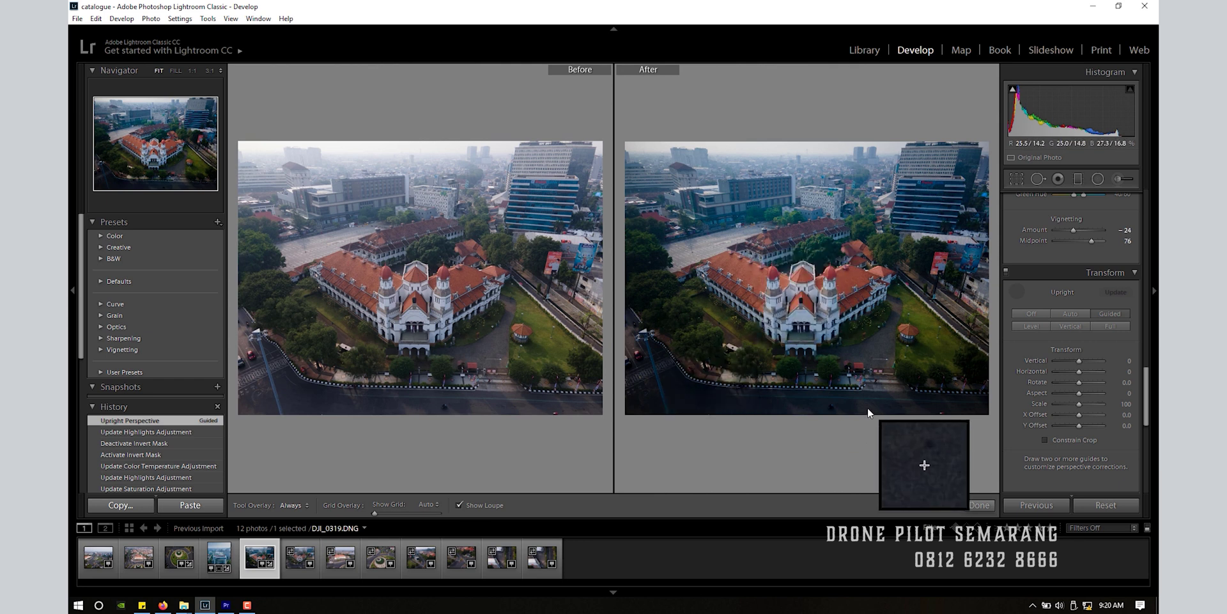
Crop the red-roofed building photo slightly tighter, reposition the image within the frame and apply the crop
click(1019, 179)
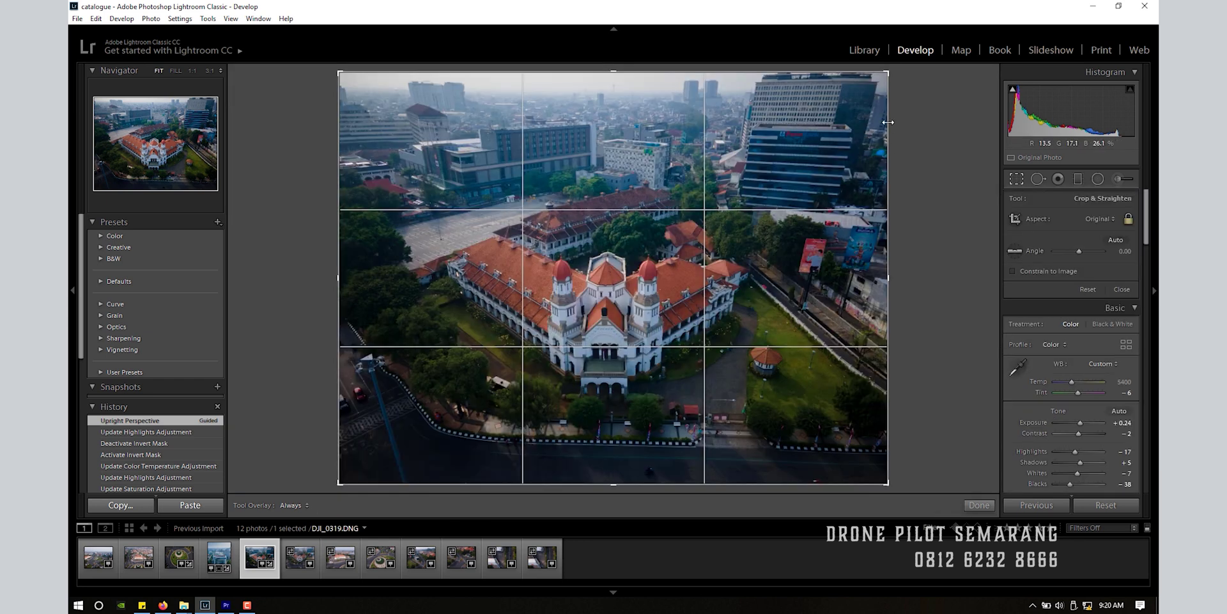
drag(888, 69, 875, 81)
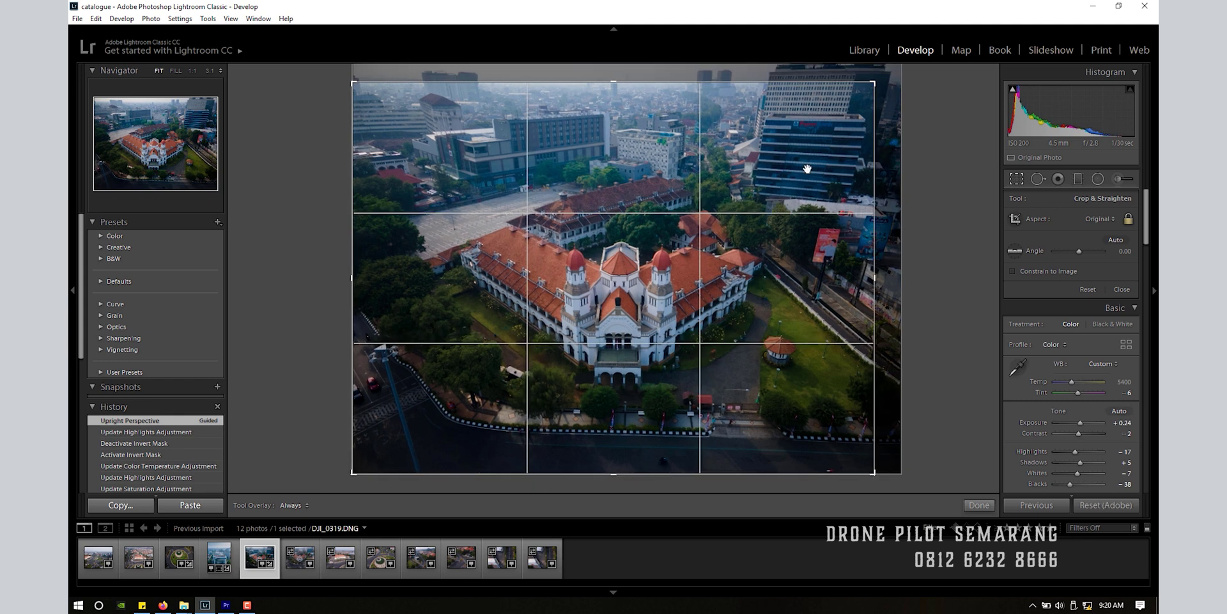
drag(781, 183, 781, 175)
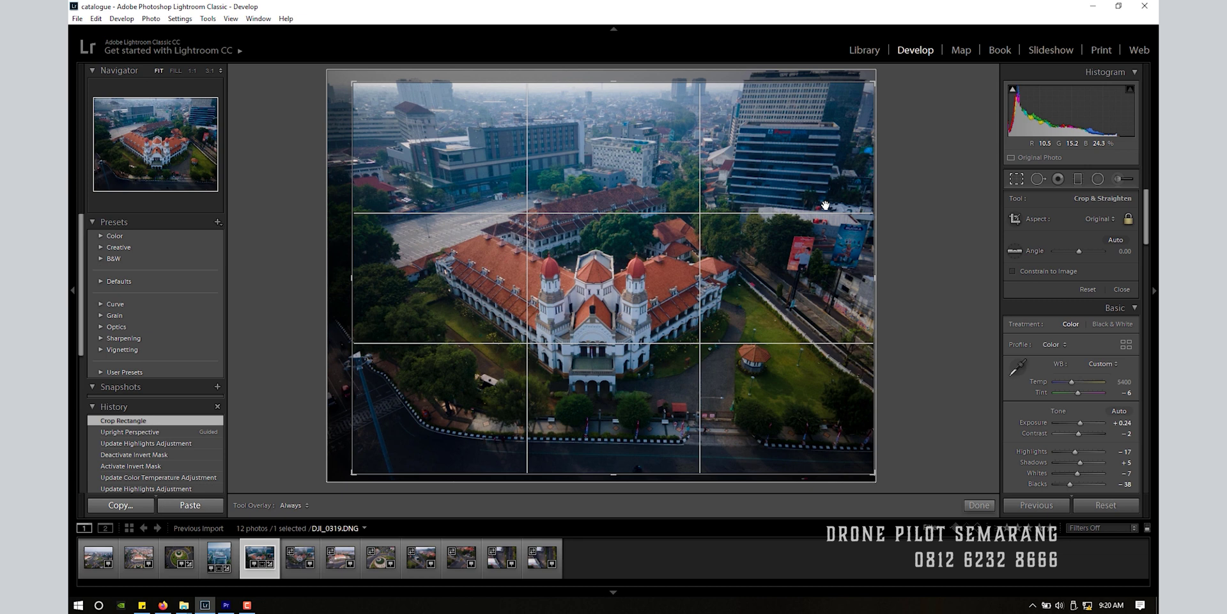
click(978, 505)
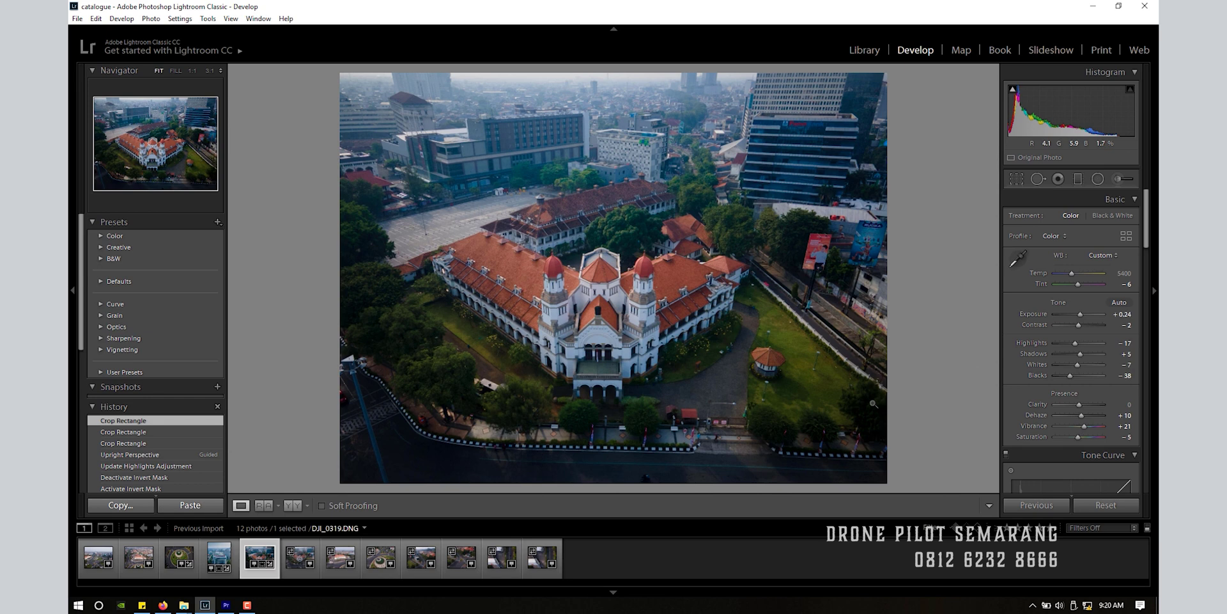
Compare before and after, and set Contrast -24, Highlights -36, Shadows +26, Whites -5 and Blacks -36
key(shift+y)
drag(873, 403, 691, 290)
key(y)
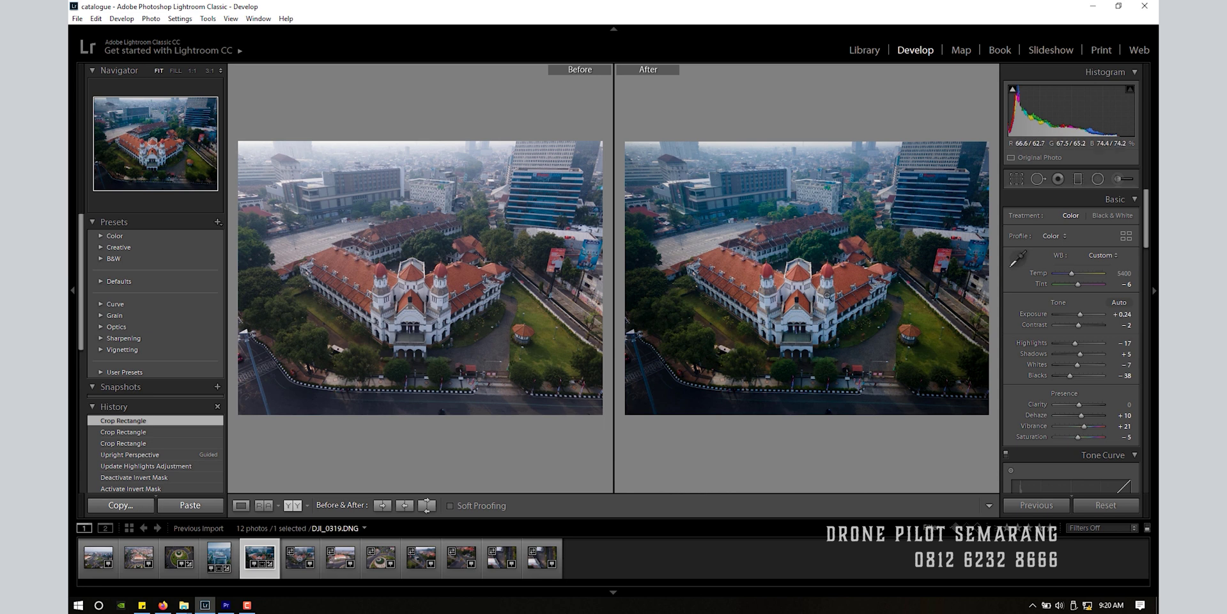
double_click(1079, 314)
drag(1078, 324, 1076, 363)
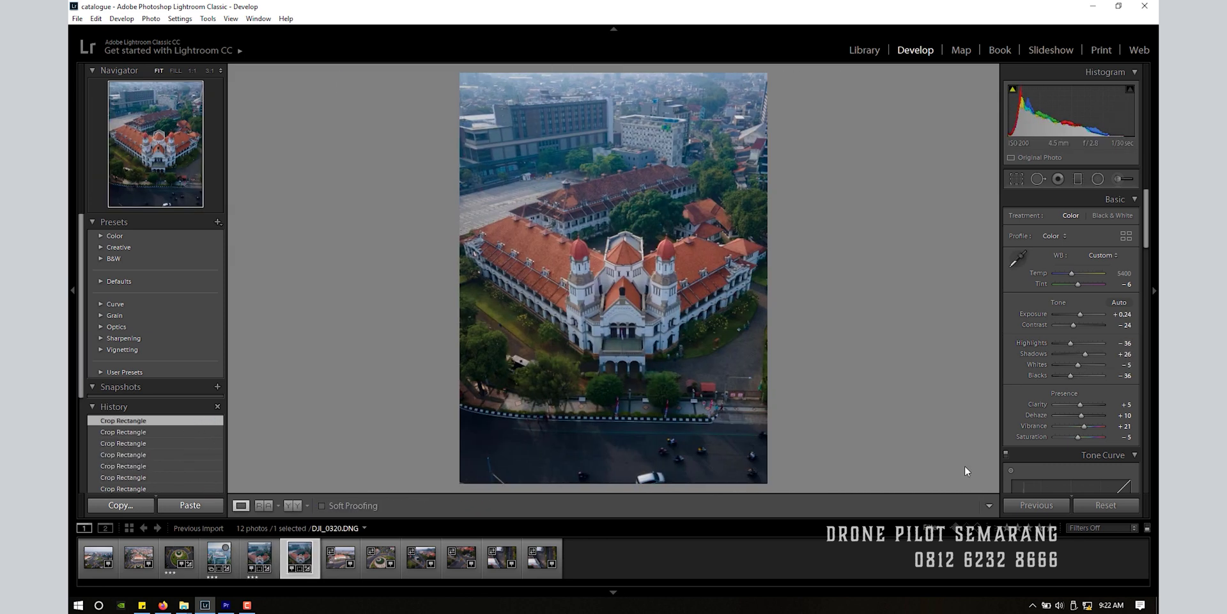
Undo the last crop change on photo DJI_0320, try the Auto and Vertical Upright corrections, and apply Level
key(ctrl+z)
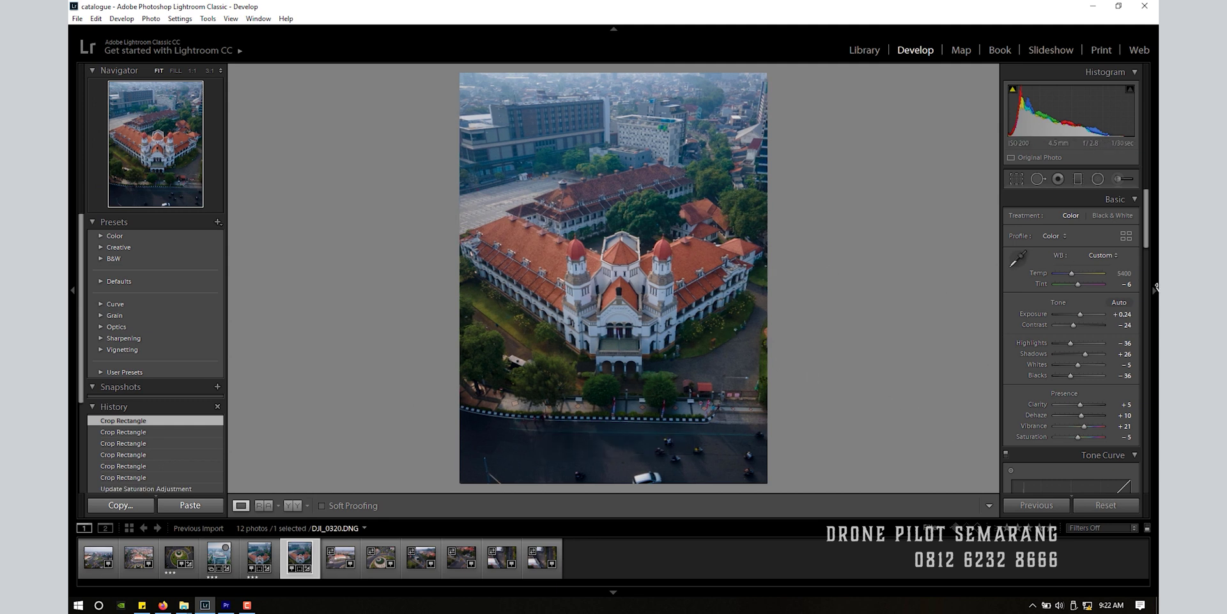
drag(1147, 219, 1156, 405)
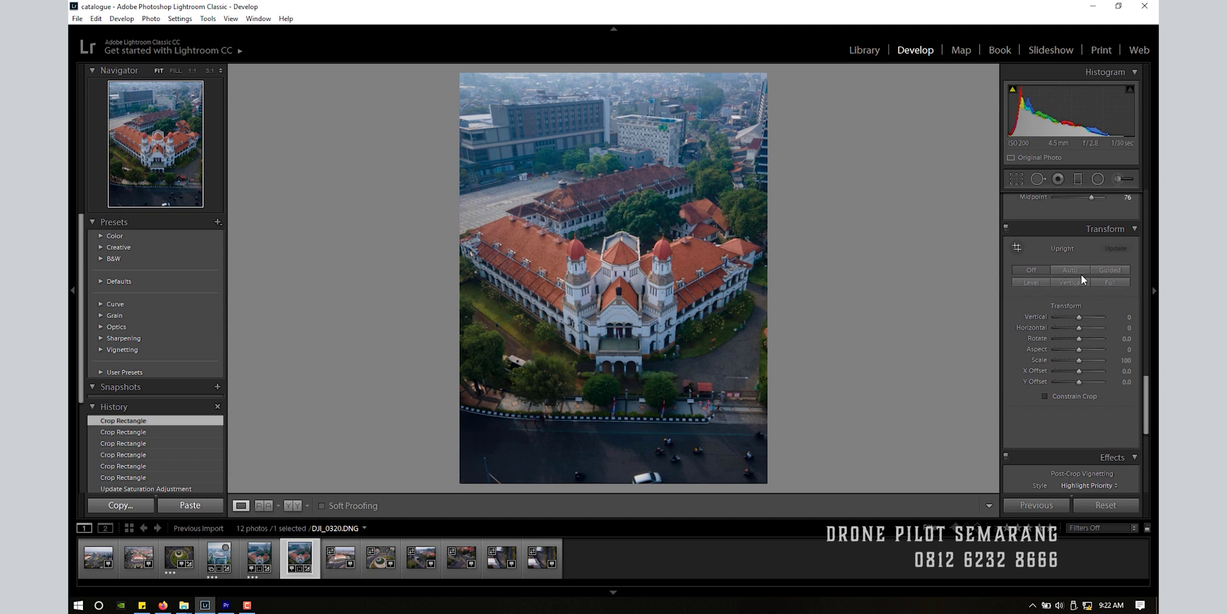
click(1071, 270)
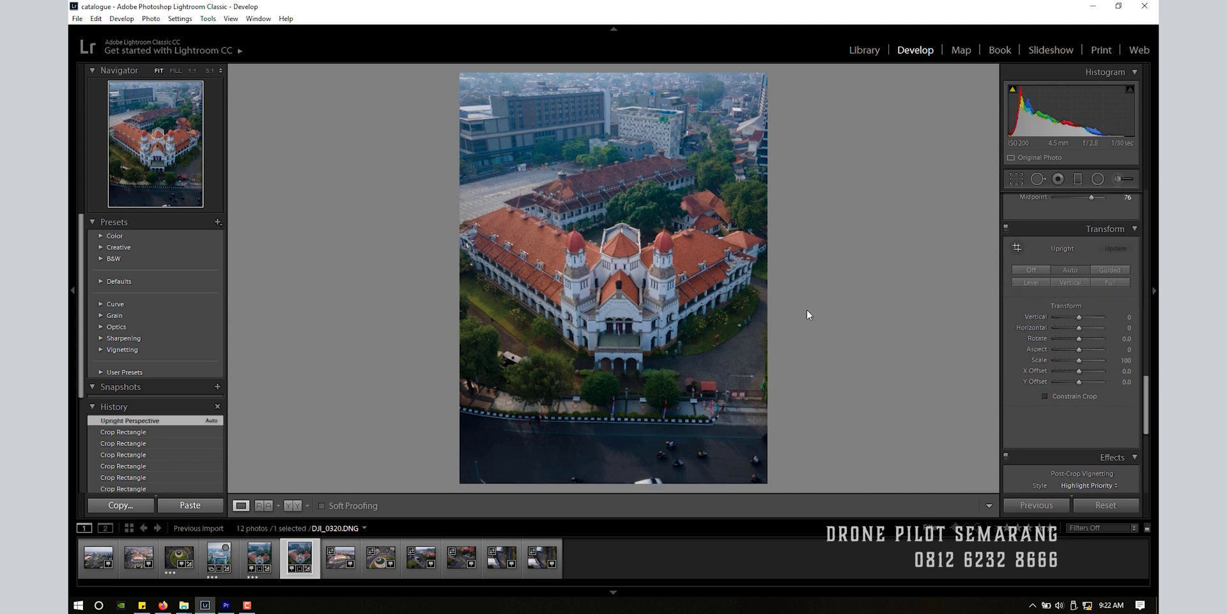
click(1057, 283)
click(1036, 284)
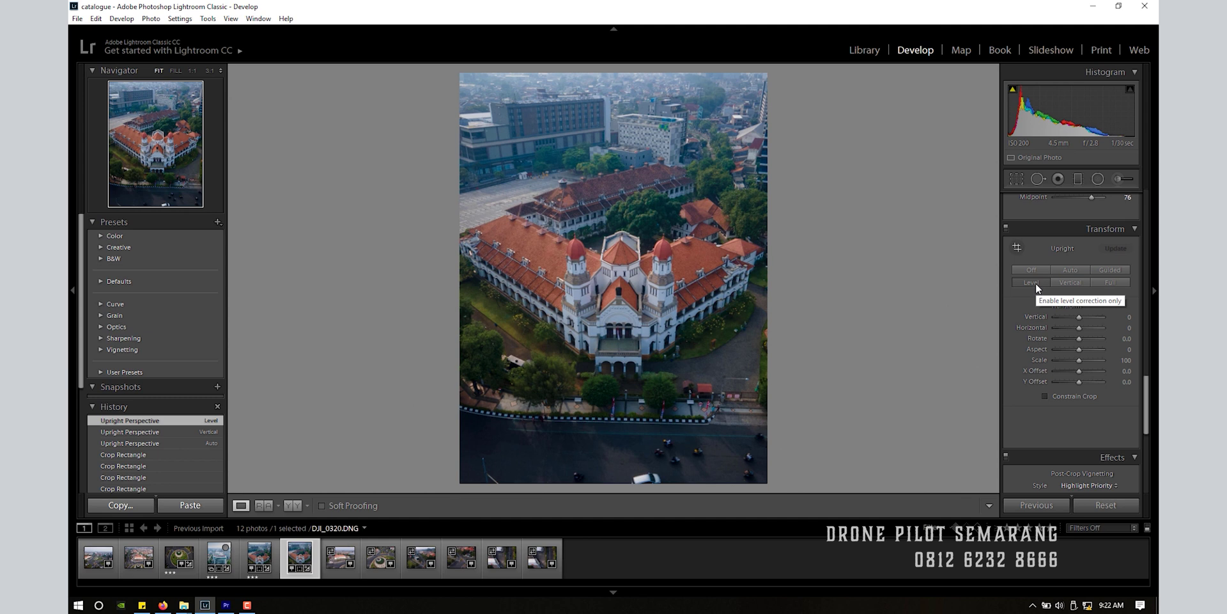
Adjust the vertical crop of photo DJI_0320 to a tighter frame and apply it
click(1016, 179)
drag(768, 484, 664, 422)
click(978, 505)
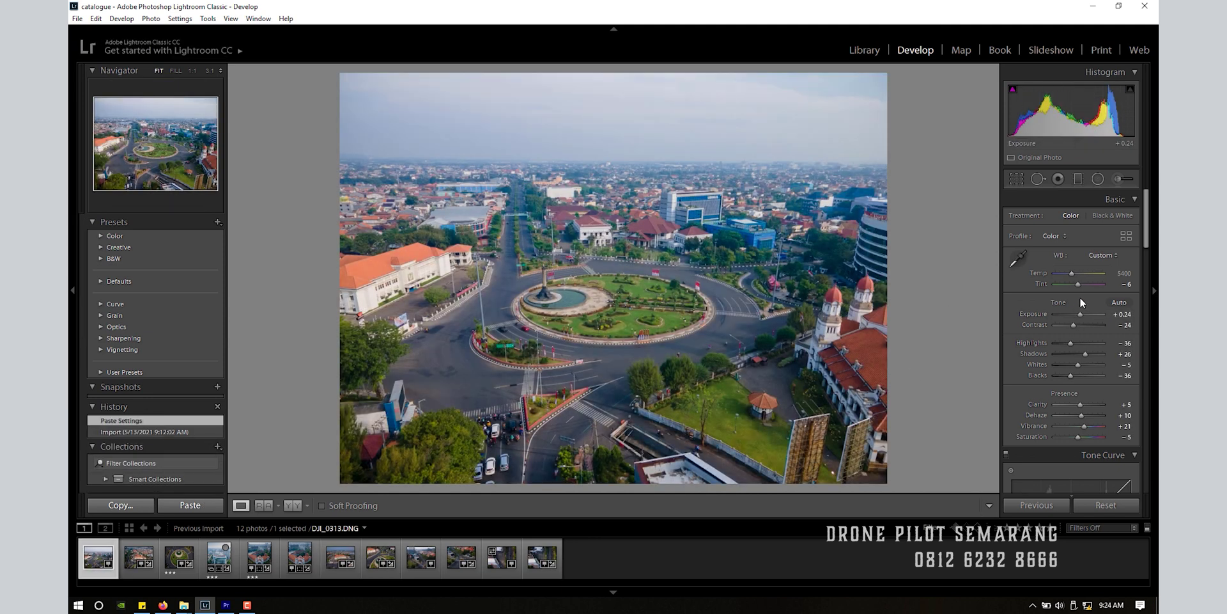
Set the Exposure of roundabout photo DJI_0313 to -0.24 and try its Auto, Level, Off and Vertical Upright corrections
drag(1079, 313, 1076, 311)
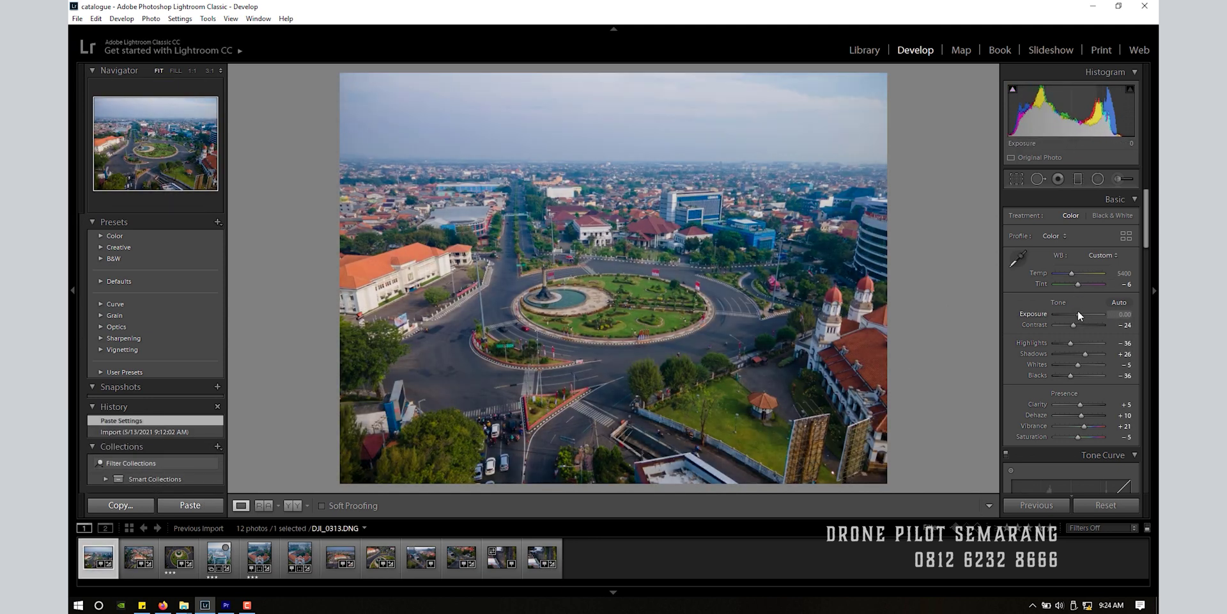
scroll(1102, 386, down, 10)
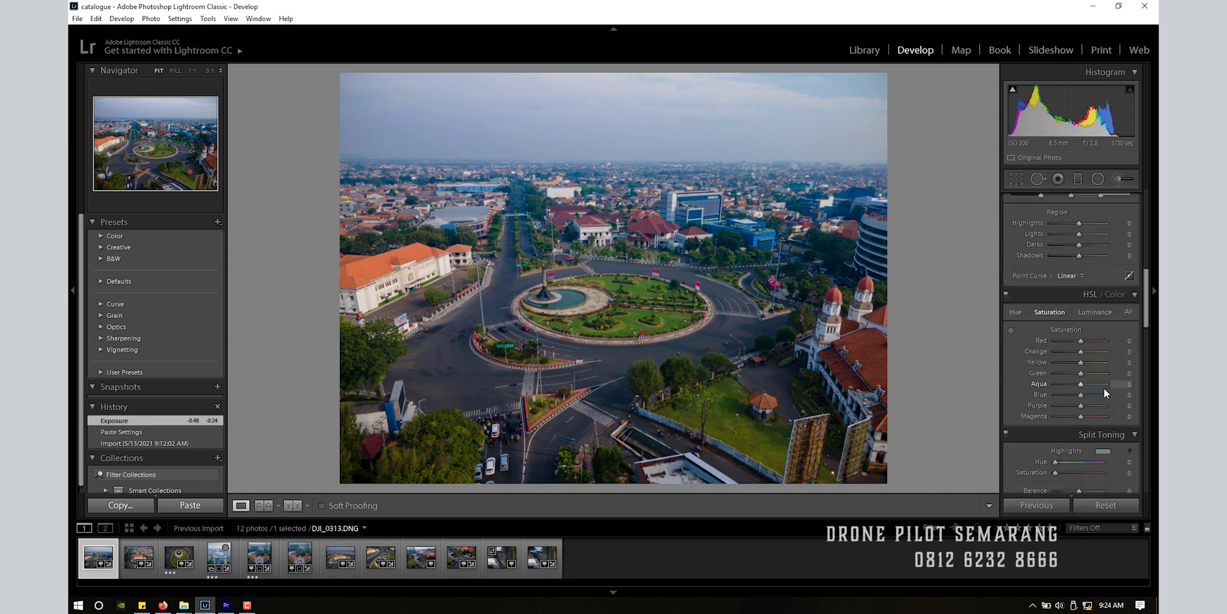
click(1084, 407)
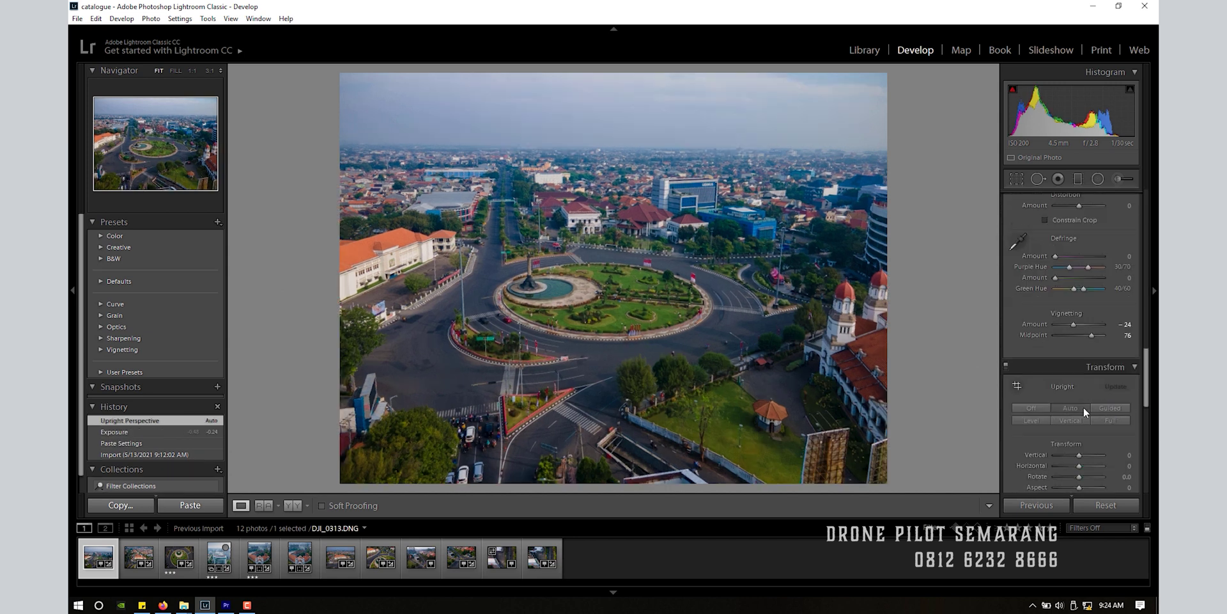
click(1037, 419)
click(1038, 406)
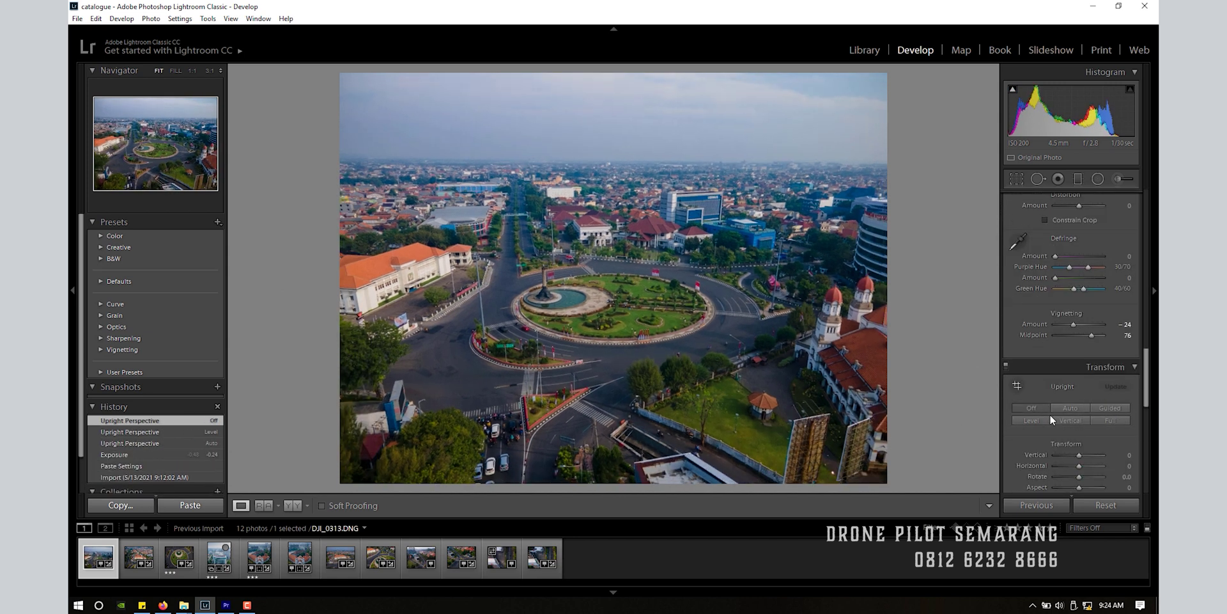
click(1056, 419)
click(1097, 416)
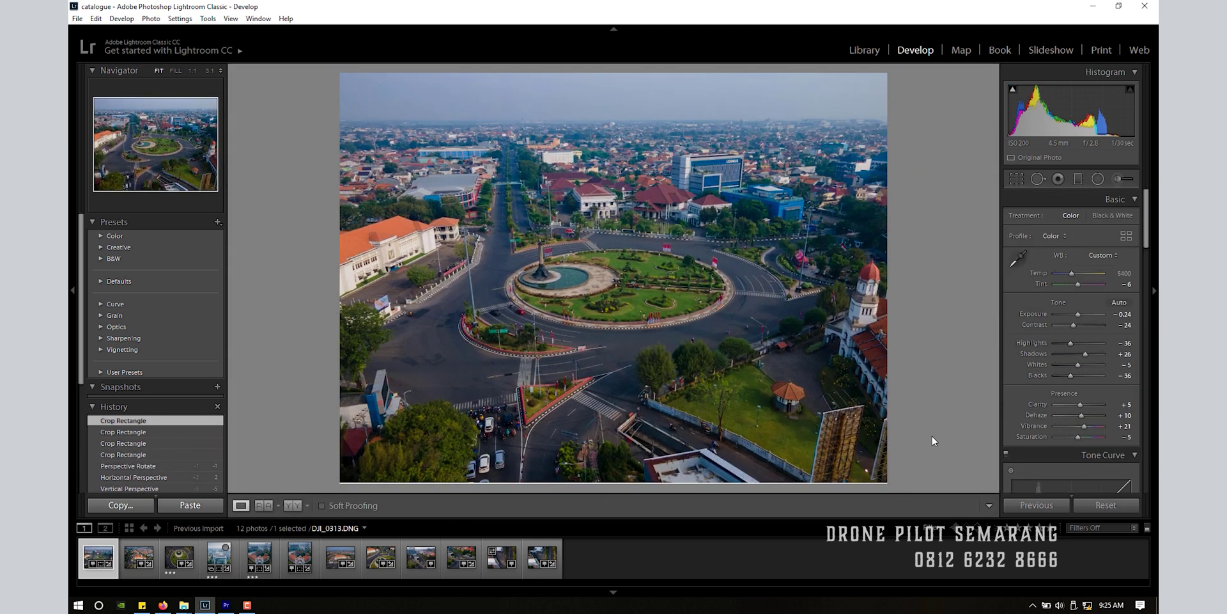
Straighten roundabout photo DJI_0313 to an angle of 0.36 and crop it to a portrait frame around the roundabout and skyline
drag(931, 438, 903, 190)
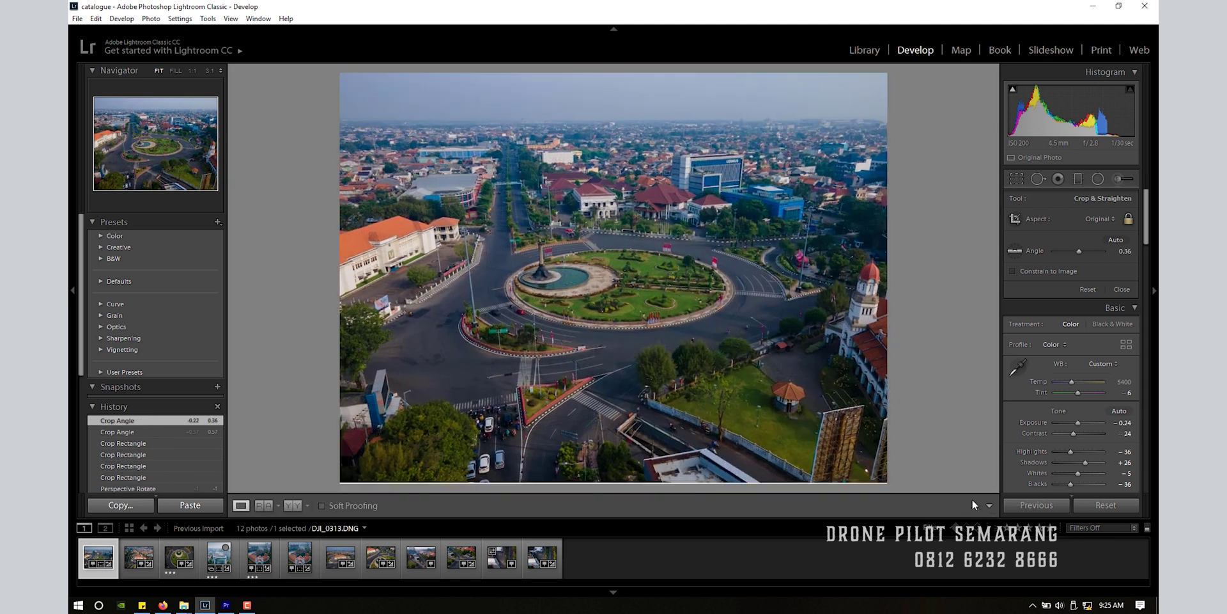
key(shift+m)
drag(559, 261, 748, 372)
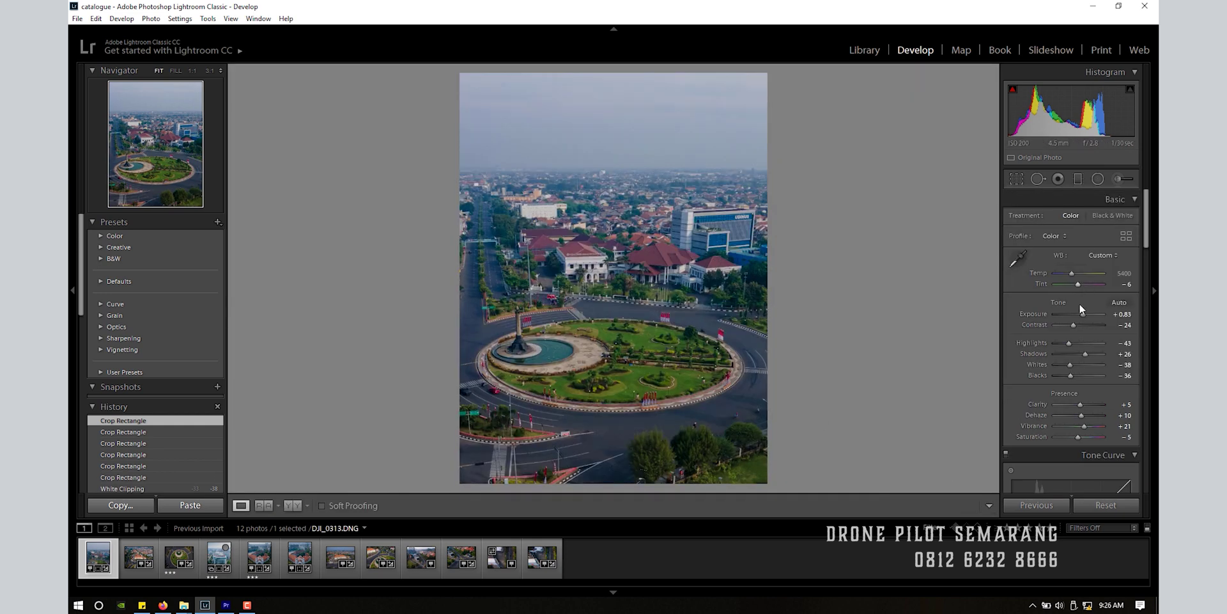
Set the Exposure of the roundabout photo to +0.83 and its Contrast to -26
drag(1080, 312, 1082, 313)
drag(1074, 325, 1072, 325)
Add a graduated filter from the sky down to the roundabout, shift it upward, and set its Saturation to -30 and Sharpness to -15
click(1079, 178)
drag(613, 91, 617, 342)
drag(615, 215, 618, 186)
mouse_move(1077, 357)
mouse_down()
mouse_move(1059, 355)
mouse_move(1069, 372)
mouse_up()
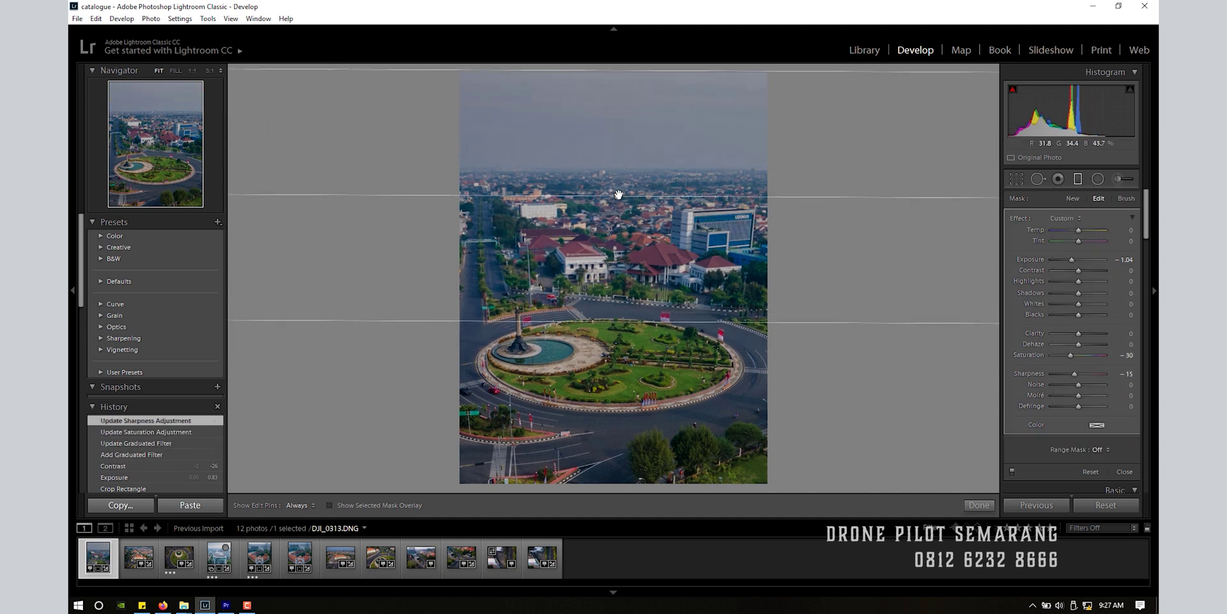
Try a second graduated filter running upward from the road below the roundabout, and undo it
drag(633, 414, 637, 243)
key(ctrl+z)
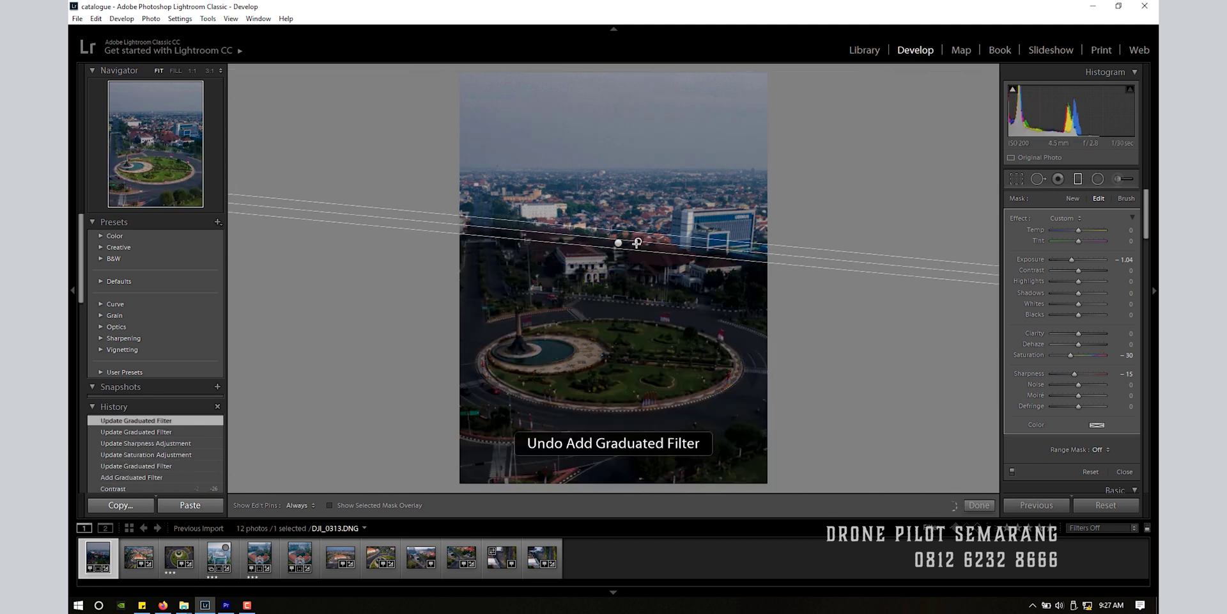
Fine-tune the sky graduated filter's Exposure, Contrast, Highlights, Whites and Dehaze
drag(1067, 259, 1074, 304)
drag(1078, 343, 1067, 346)
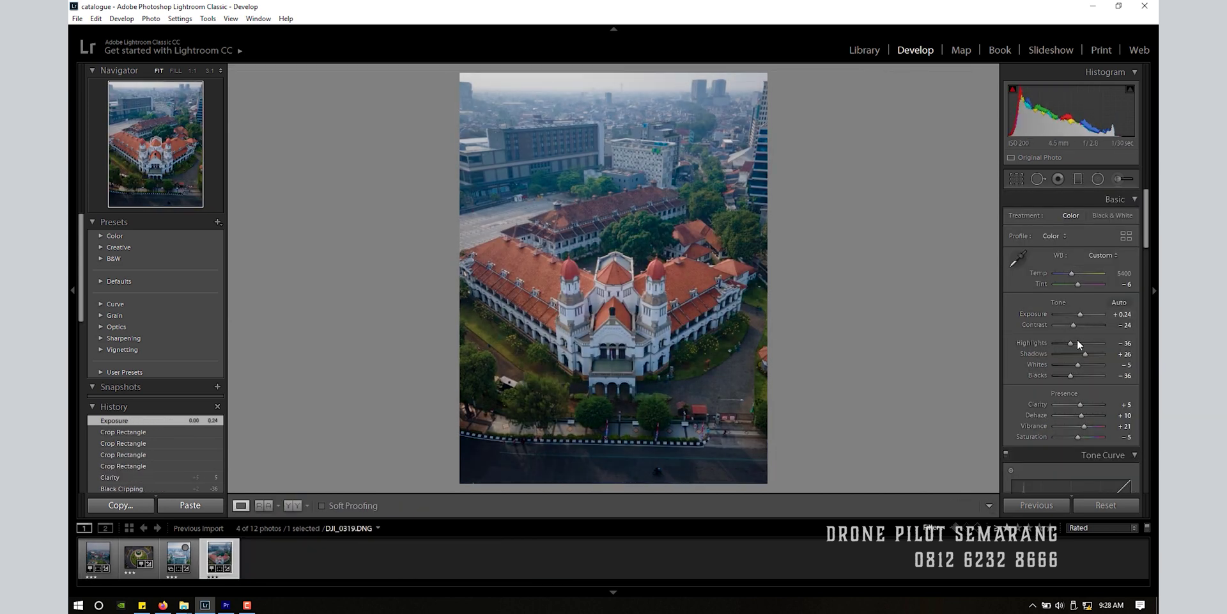
Set the Shadows of photo DJI_0319 to +52 and the Exposure of roundabout photo DJI_0313 to +0.95
drag(1084, 354, 1092, 354)
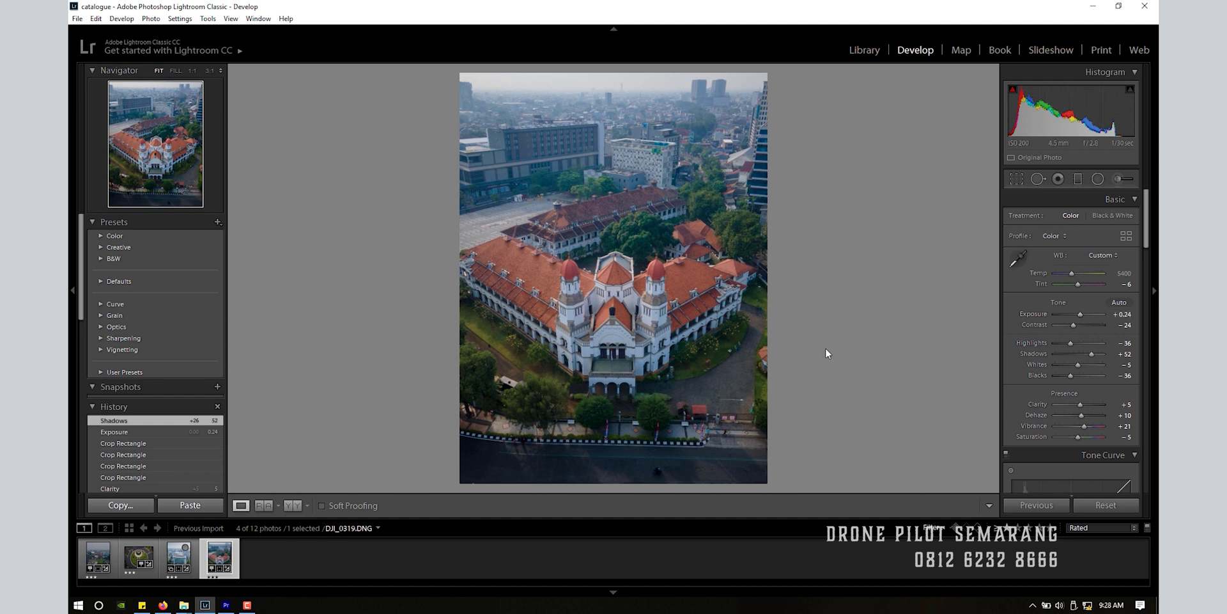
click(99, 567)
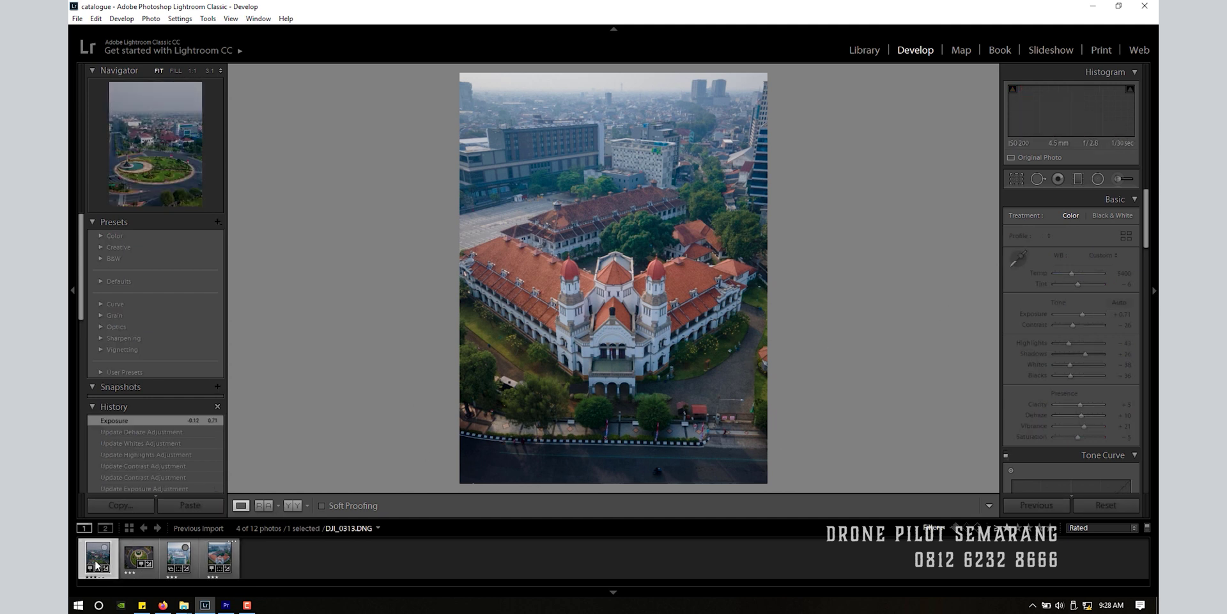
drag(1083, 314, 1085, 316)
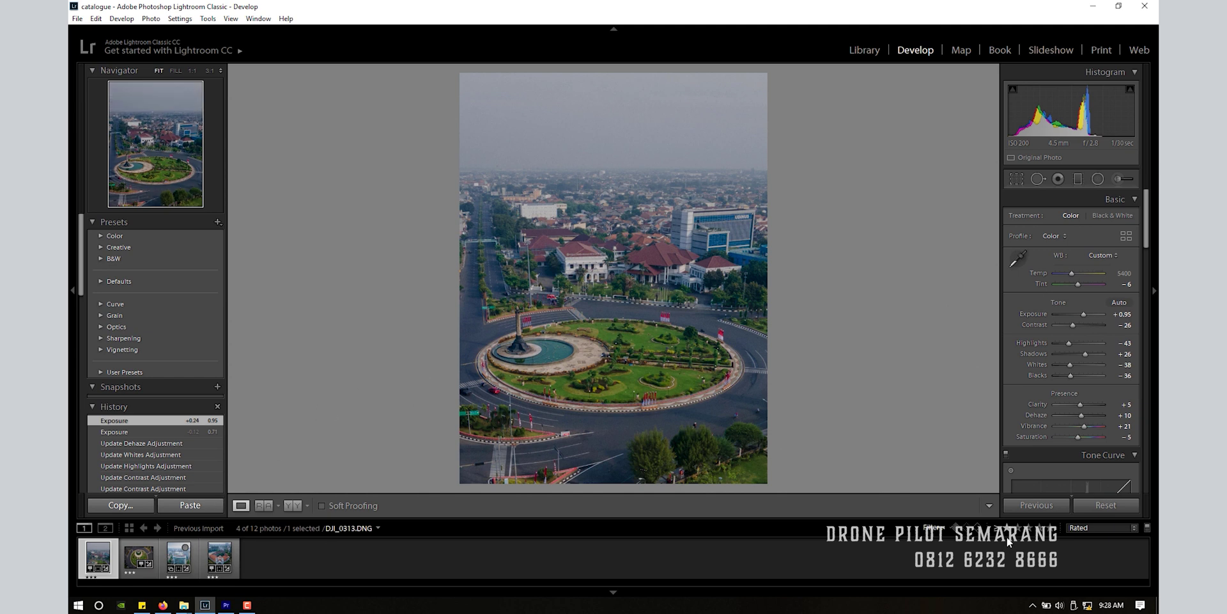